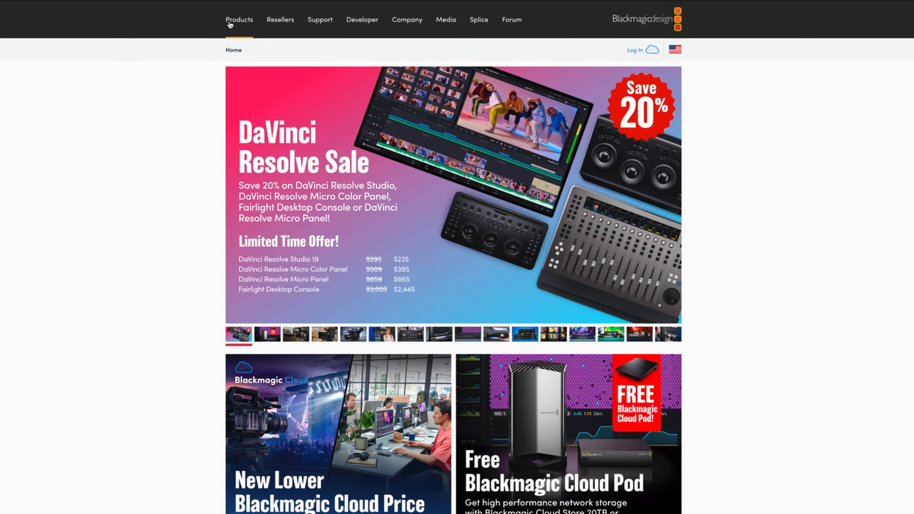
Step: Open the free DaVinci Resolve product page from Blackmagic Design's product list and look through the DaVinci Resolve 19 overview
left_click(312, 12)
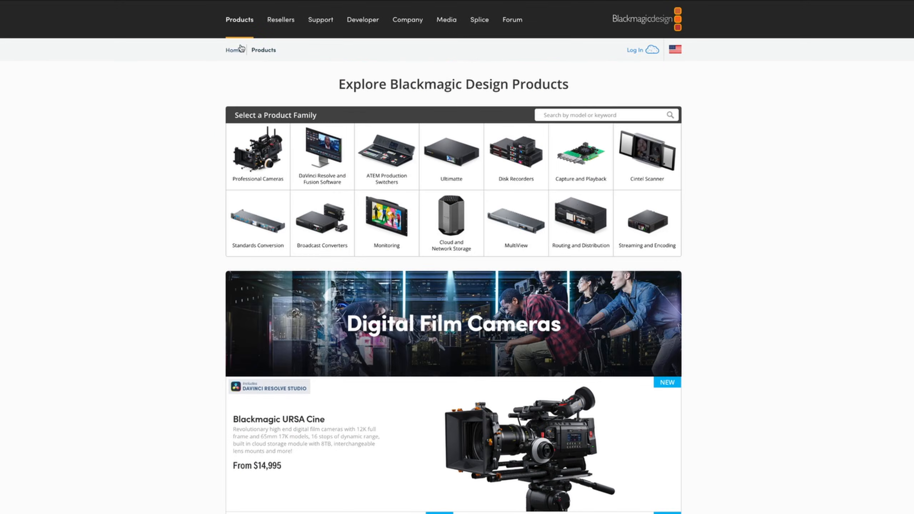
left_click(319, 149)
scroll(382, 161, "down", 5)
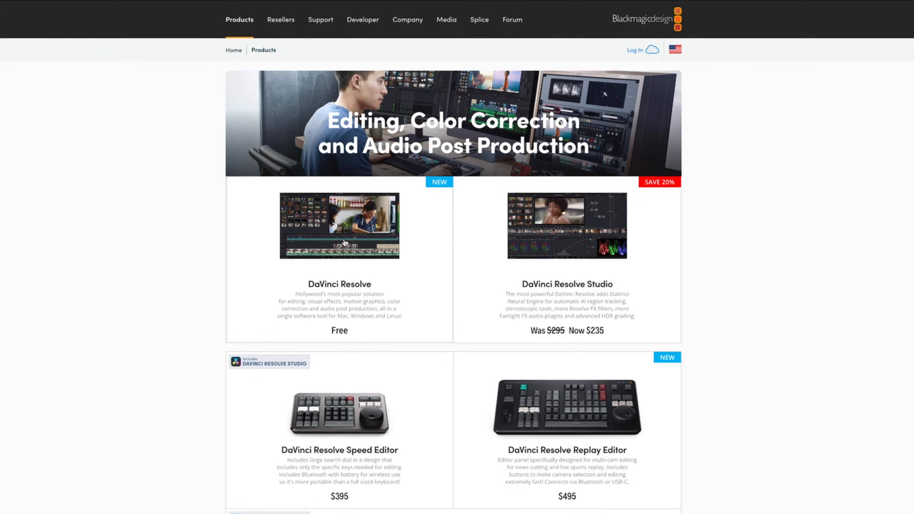
left_click(383, 161)
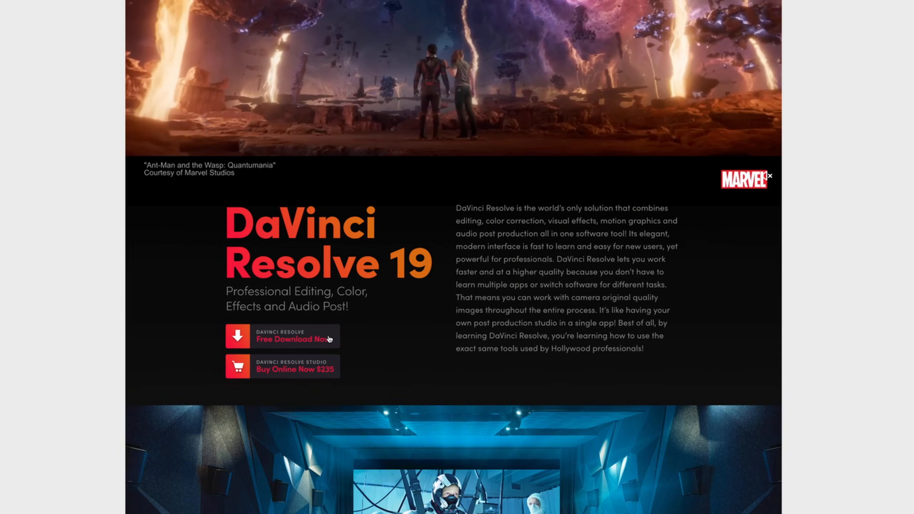
left_click(356, 365)
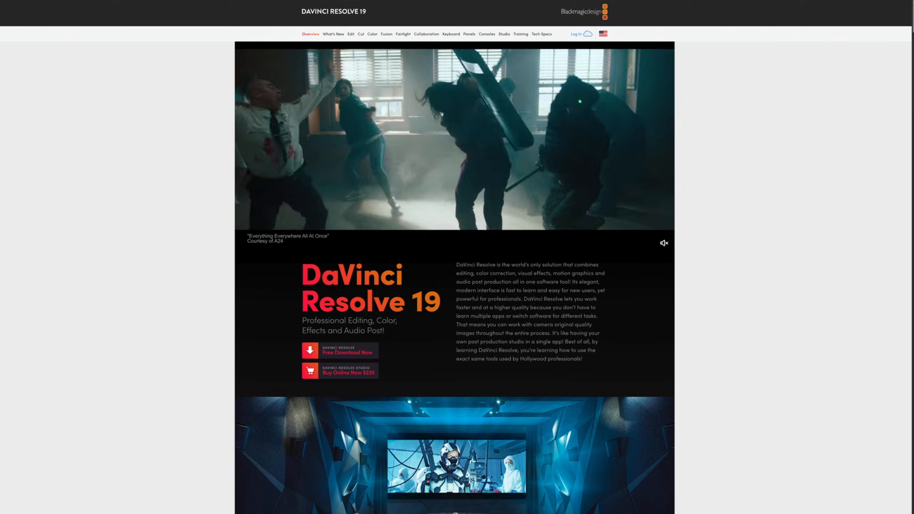
scroll(455, 278, "down", 10)
scroll(454, 277, "down", 3)
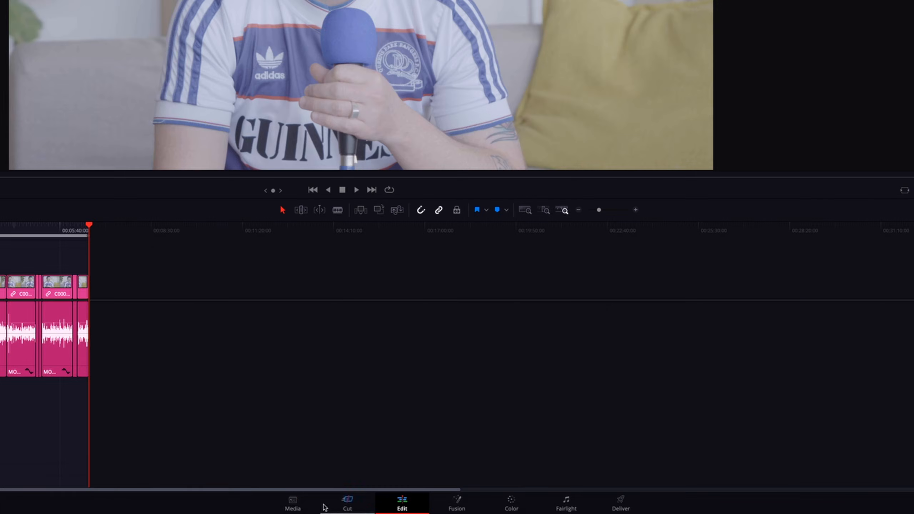
Step: Switch to DaVinci Resolve's Media page and look through the folders on the Envato_TG_4TB drive in media storage
left_click(356, 508)
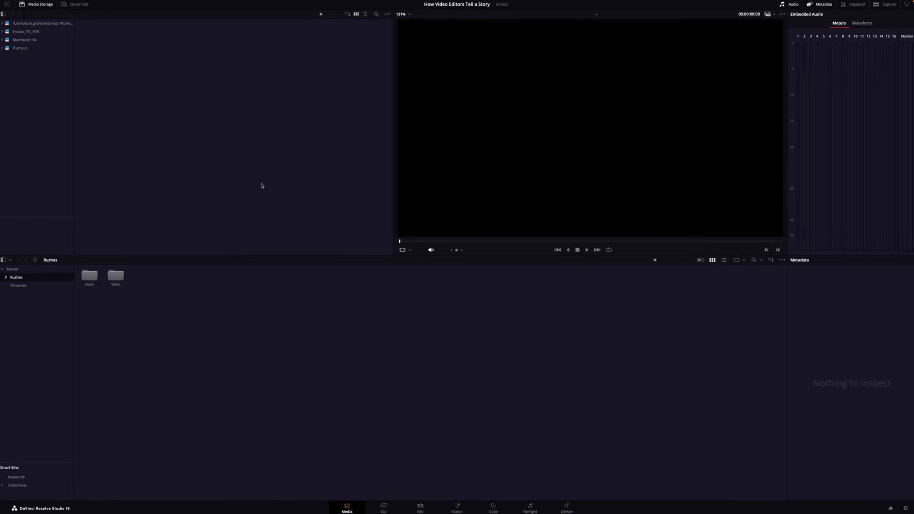
left_click(12, 50)
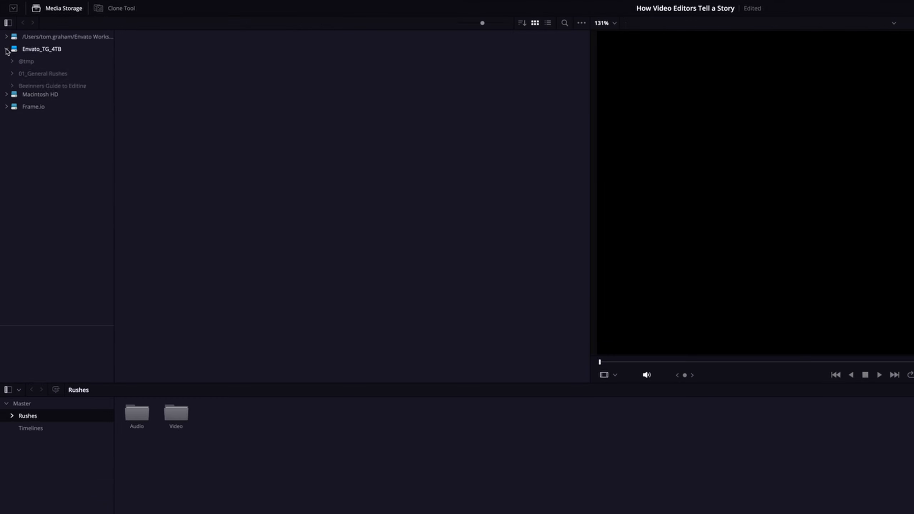
left_click(12, 86)
left_click(12, 86)
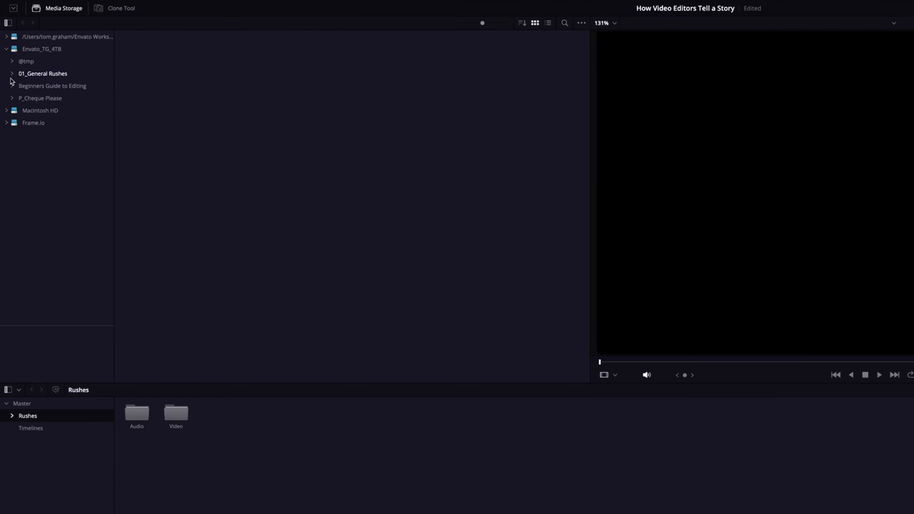
left_click(43, 74)
left_click(12, 73)
left_click(6, 53)
left_click(6, 51)
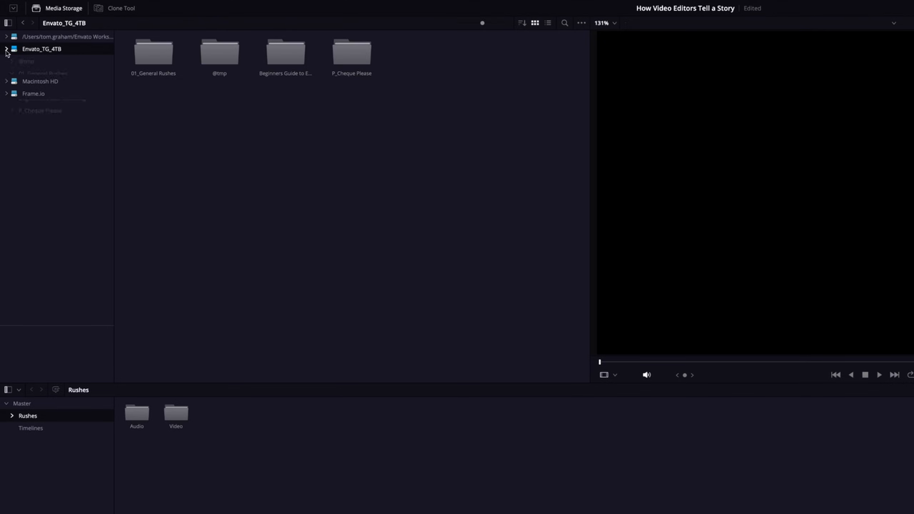
Step: Open the 01_General Rushes folder and its 01_Active Projects subfolder in media storage, and collapse the Envato_TG_4TB tree
left_click(161, 56)
double_click(161, 56)
double_click(163, 68)
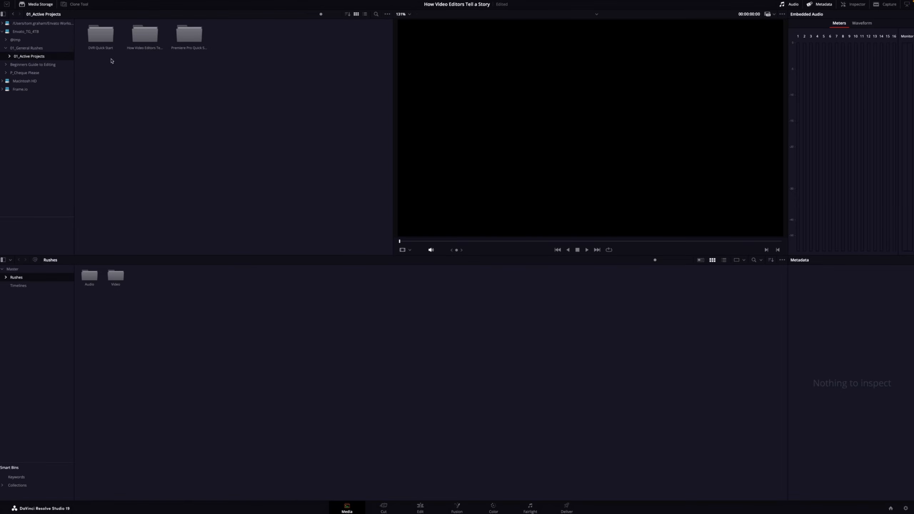
left_click(2, 31)
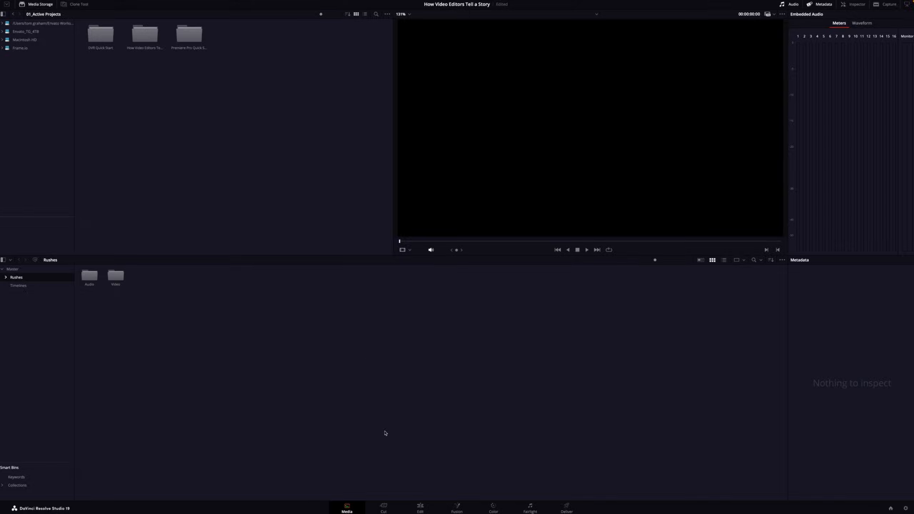
Step: Switch to the Cut page and move the playhead to about 00:02:23:16 in the full-length timeline
left_click(383, 508)
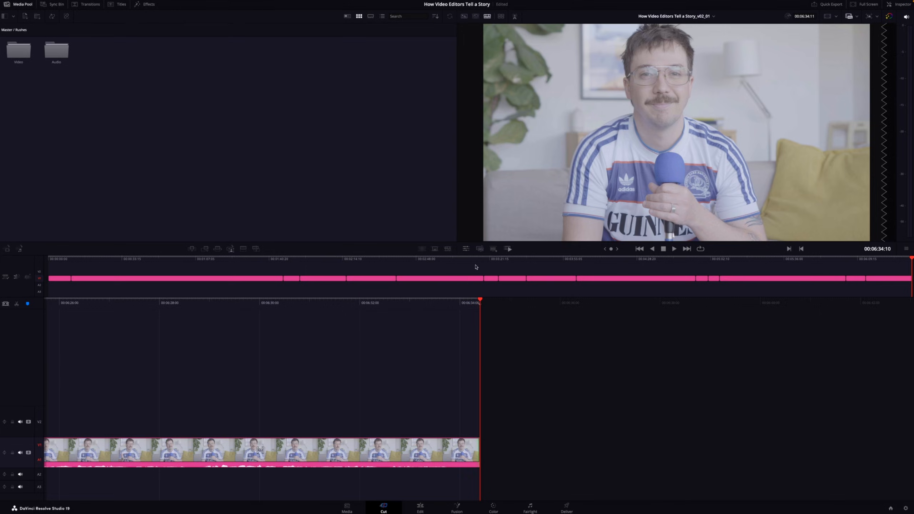
left_click(318, 277)
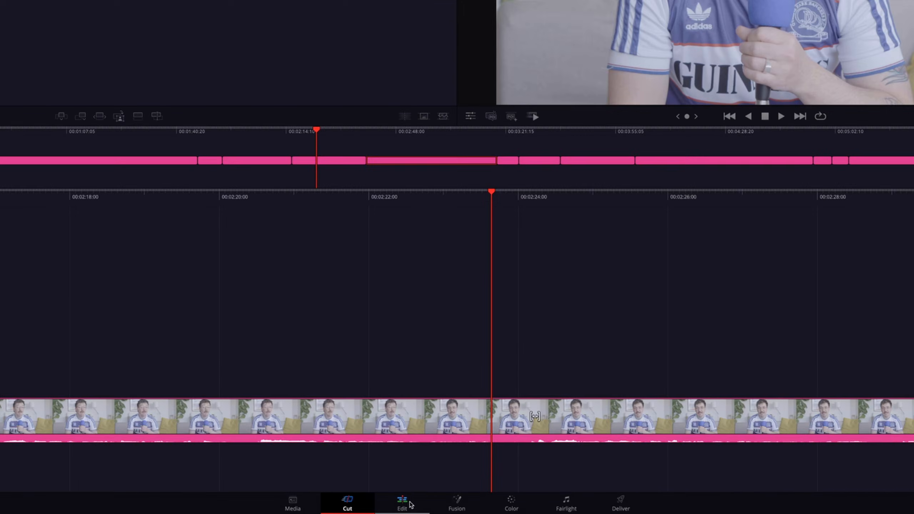
Step: Switch to the Edit page, enlarge the timeline clips and move the playhead to 00:04:45:04
left_click(420, 508)
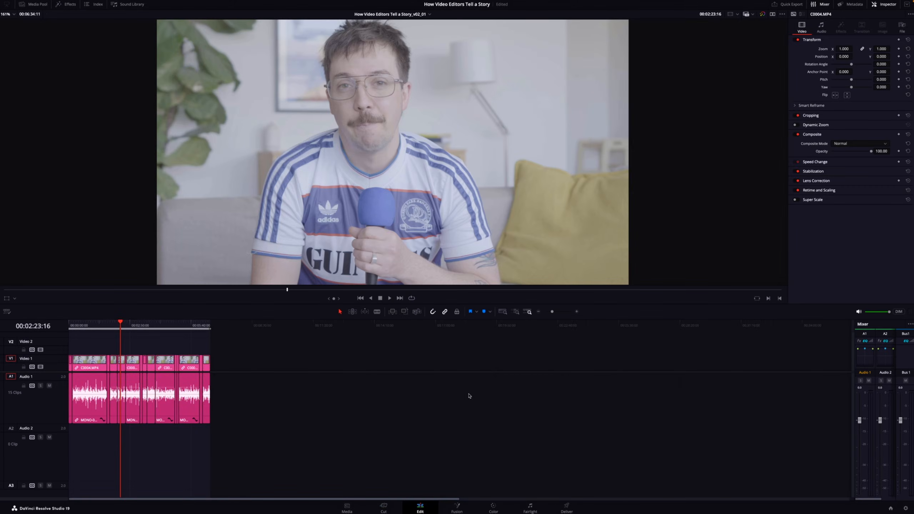
key("ctrl+equal")
key("ctrl+equal")
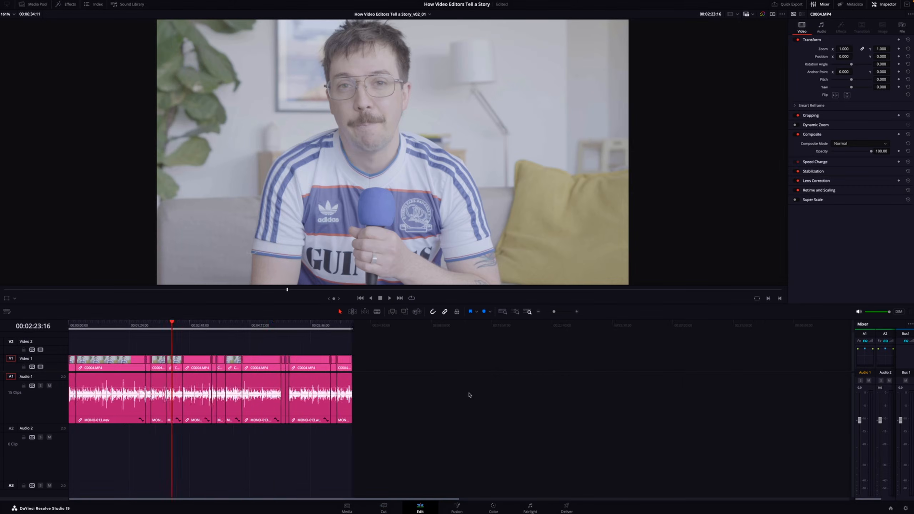
left_click(371, 326)
left_click_drag(332, 340, 479, 343)
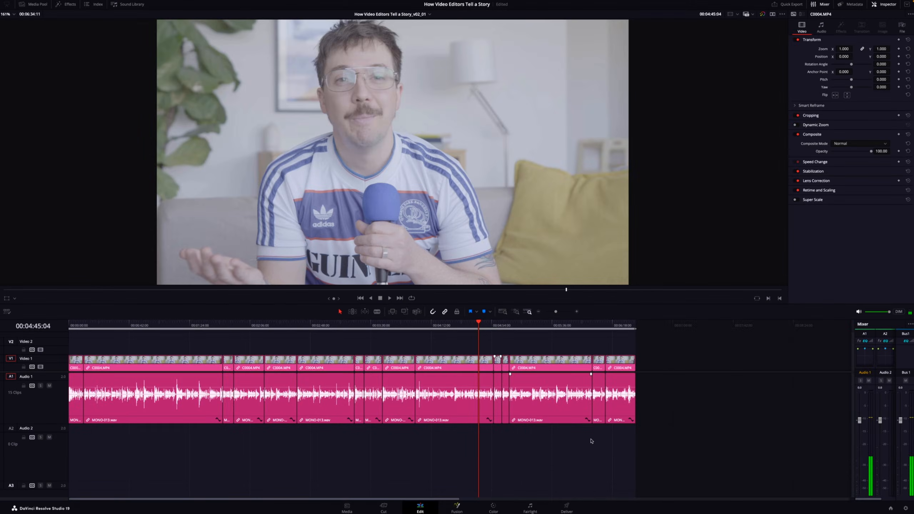
Step: Visit the Fusion, Color, Fairlight and Deliver pages in turn to see each workspace
left_click(466, 502)
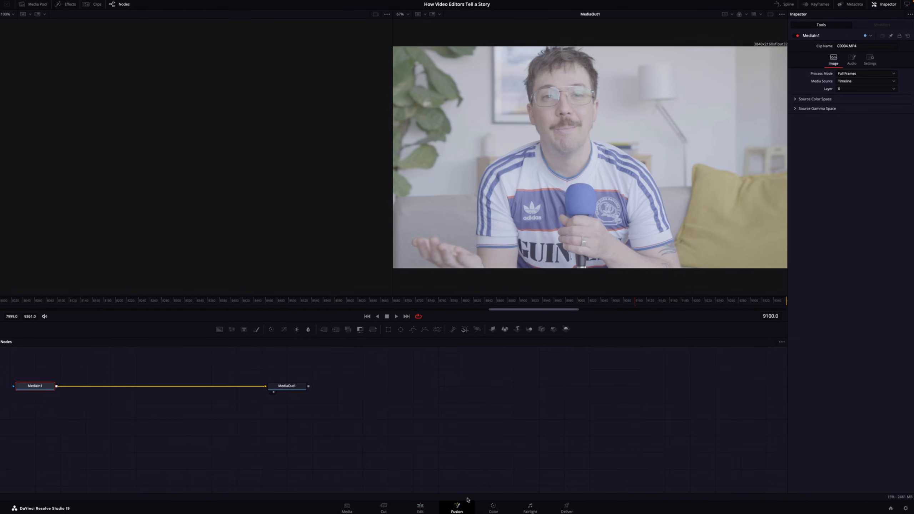
left_click(493, 507)
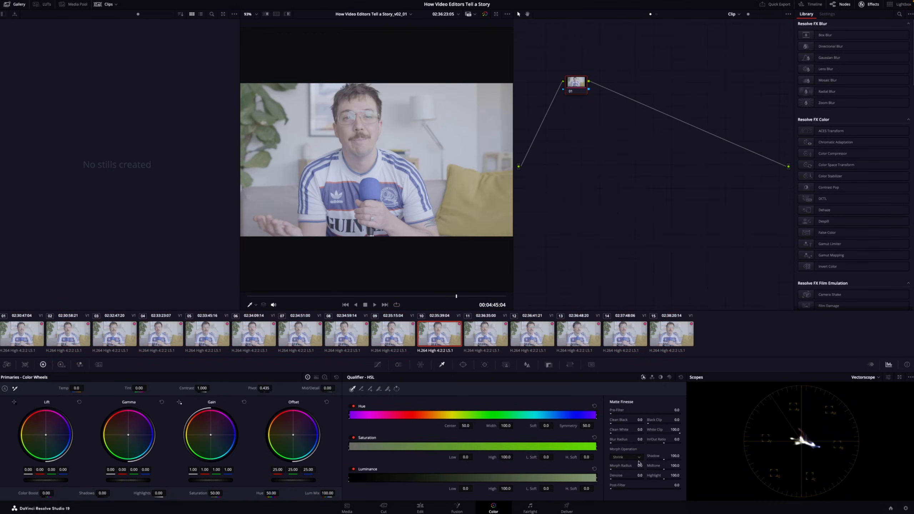
left_click(531, 507)
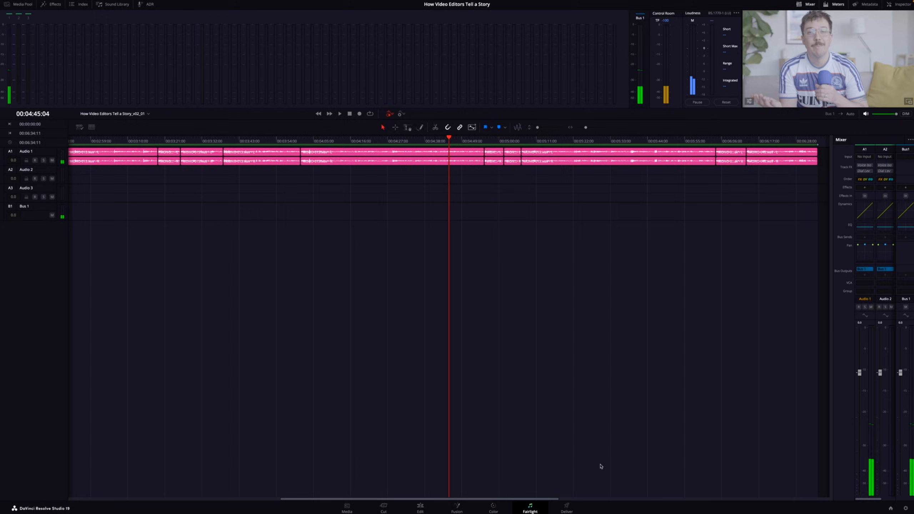
left_click(567, 508)
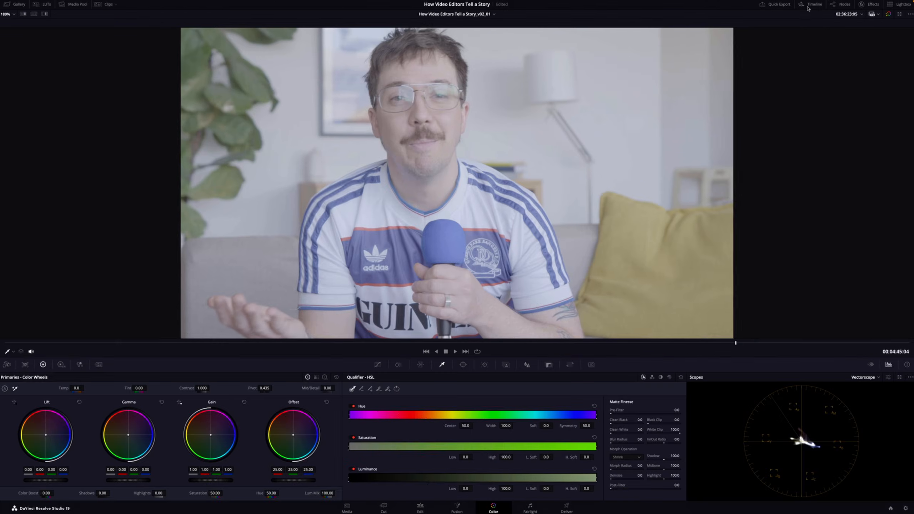
Step: Show and hide the timeline, nodes, effects and media pool on the Color page to see what each one offers
left_click(758, 11)
left_click(757, 10)
left_click(804, 10)
left_click(841, 7)
left_click(871, 5)
left_click(871, 5)
left_click(76, 5)
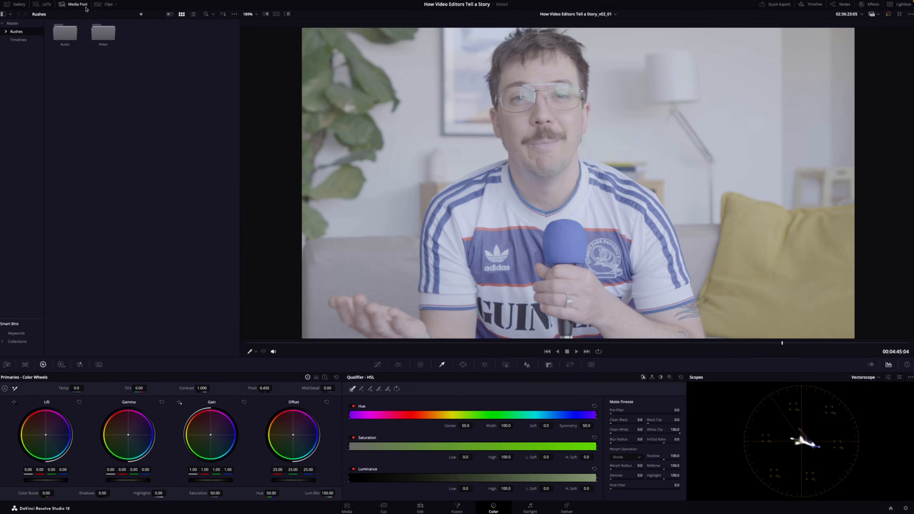
left_click(86, 7)
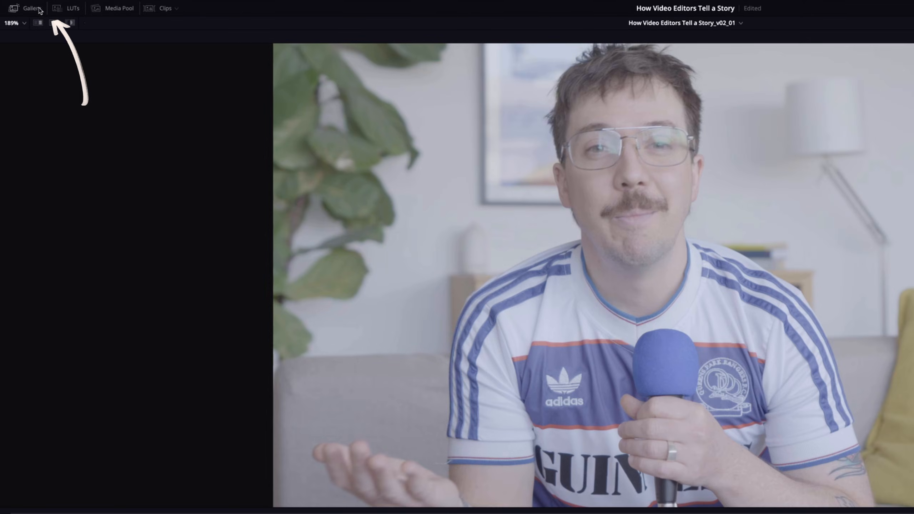
Step: Show the gallery on the Color page and grab a still of the current frame
left_click(37, 8)
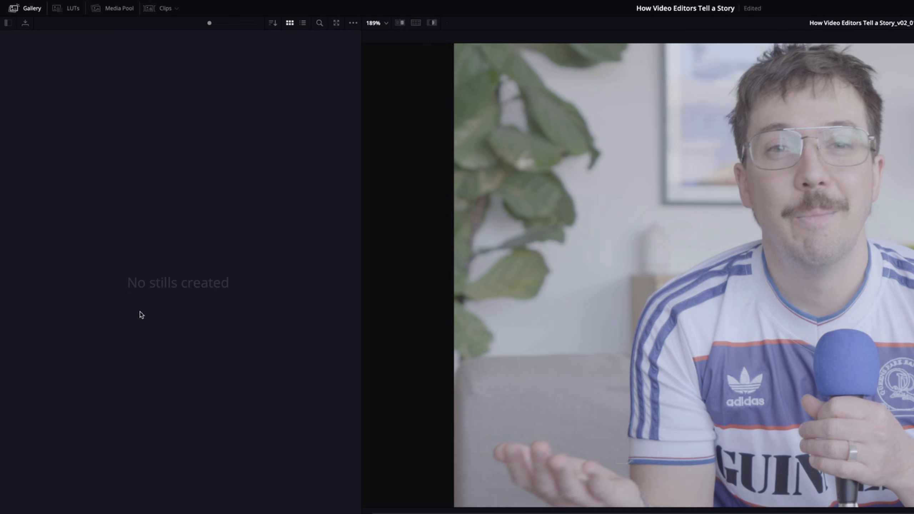
right_click(568, 230)
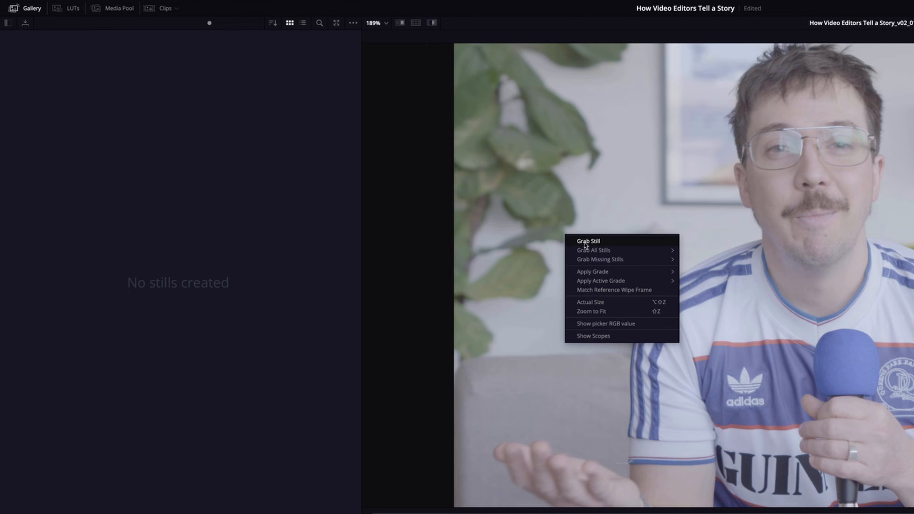
left_click(581, 237)
Step: Check the grabbed still's options and compare it with the graded clip by sweeping an image wipe across the viewer
right_click(46, 65)
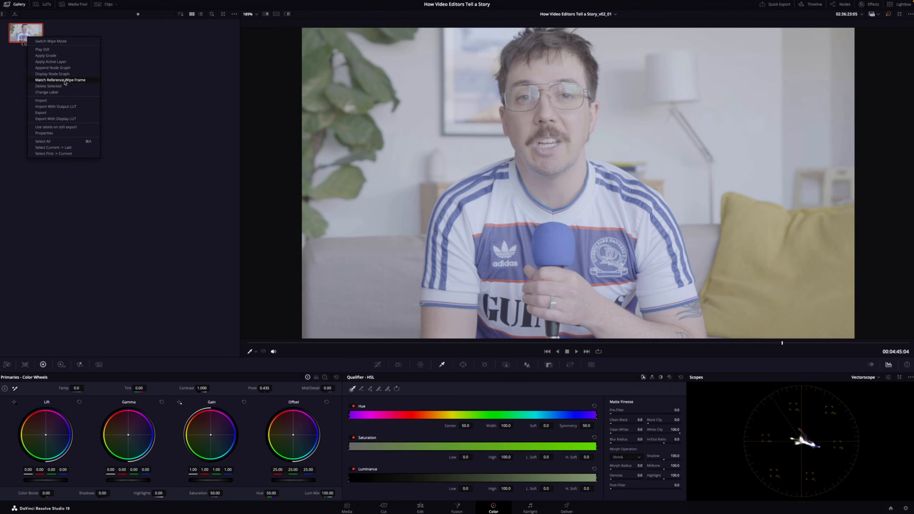
left_click(206, 92)
key("Delete")
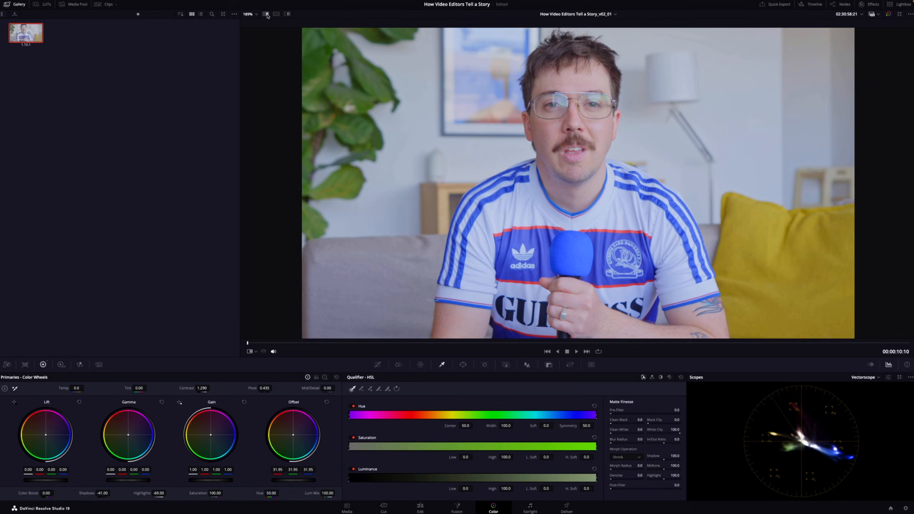
left_click(267, 14)
left_click_drag(812, 152, 324, 216)
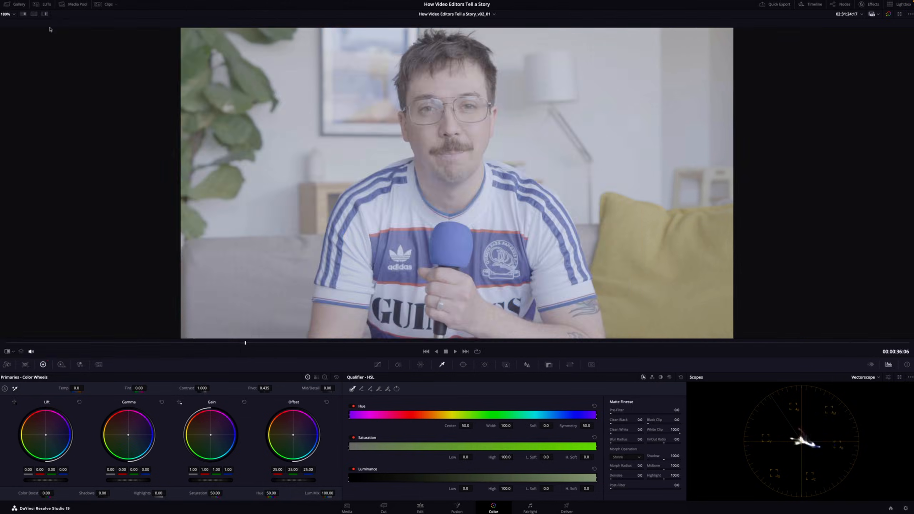
Step: Browse the Astrodesign, Blackmagic Design, Film Looks and Sony LUT folders and preview the SLog3SGamut3.CineToSLog2-709 LUT on the current clip
left_click(42, 4)
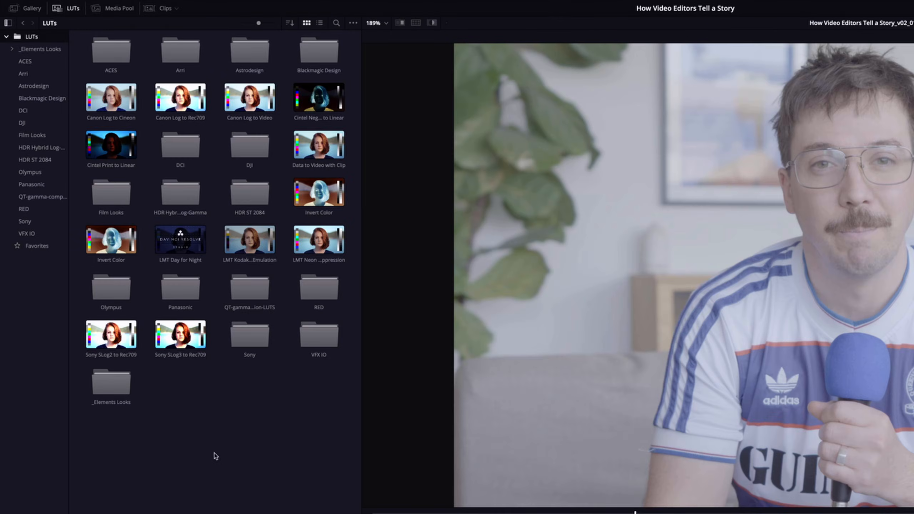
left_click(40, 86)
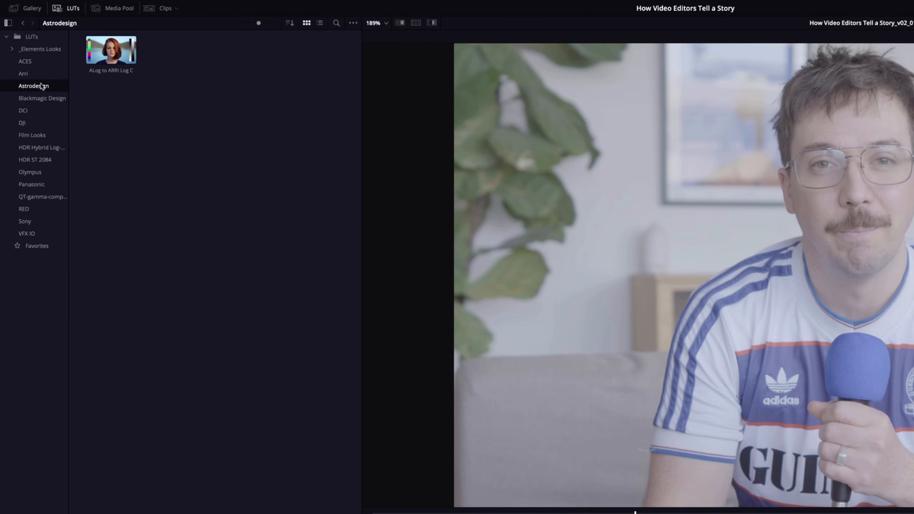
left_click(43, 97)
left_click(40, 135)
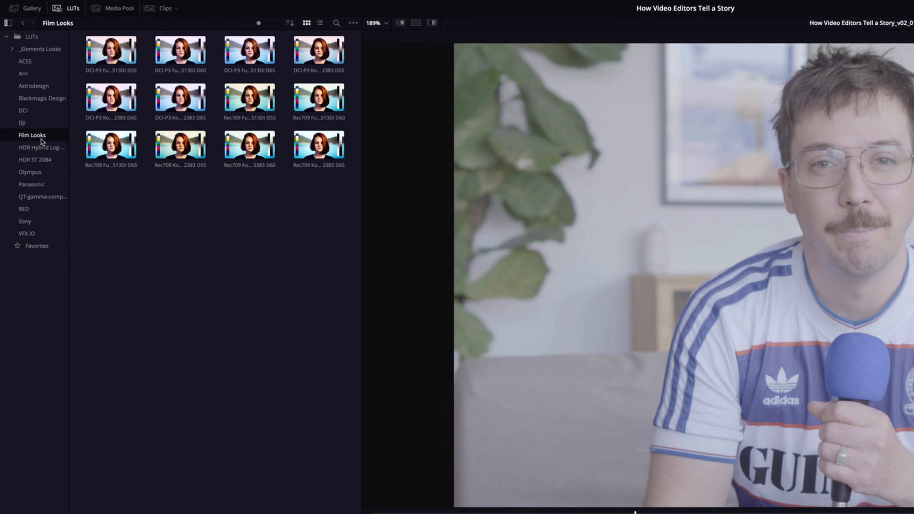
left_click(33, 223)
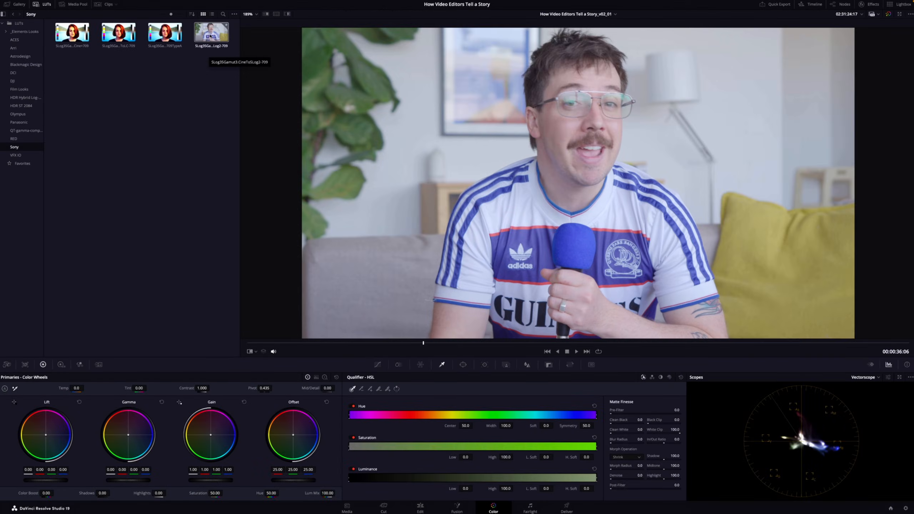
left_click(43, 4)
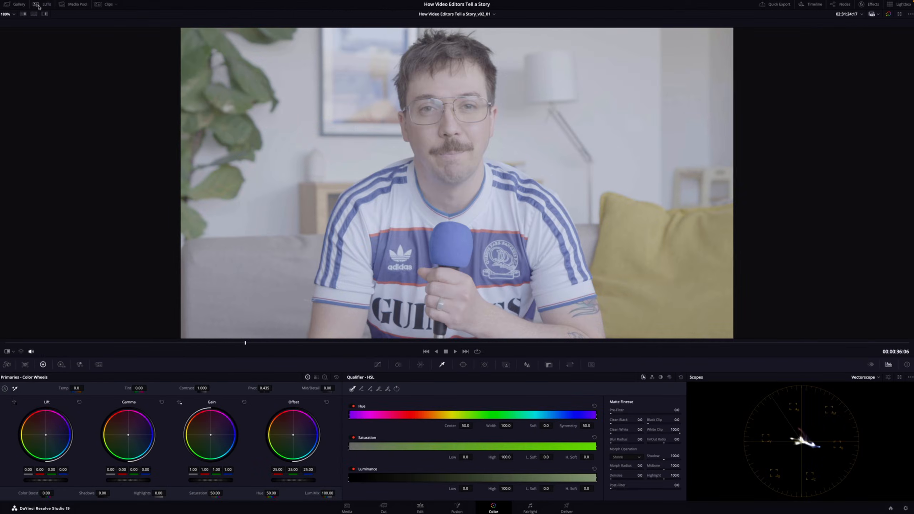
Step: Look at the Rushes bin in the media pool and show the timeline's clip thumbnails beneath the viewer
left_click(74, 4)
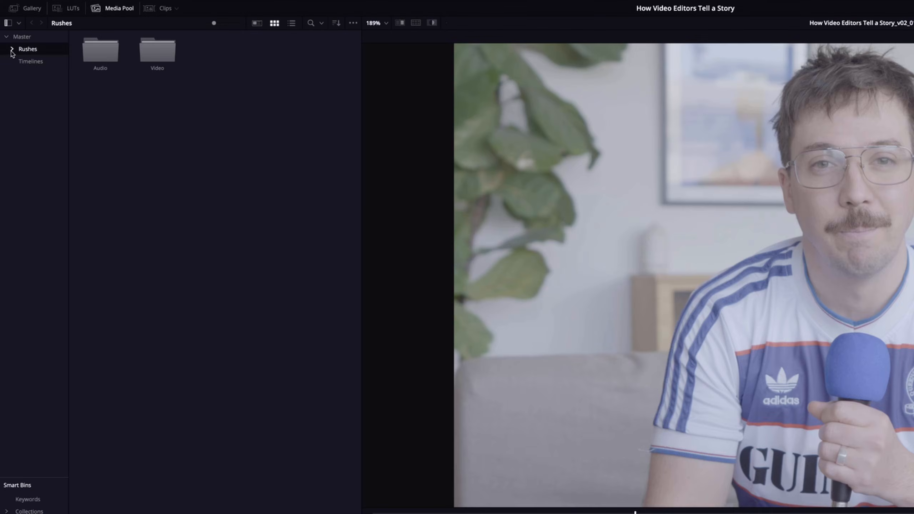
left_click(12, 50)
left_click(115, 11)
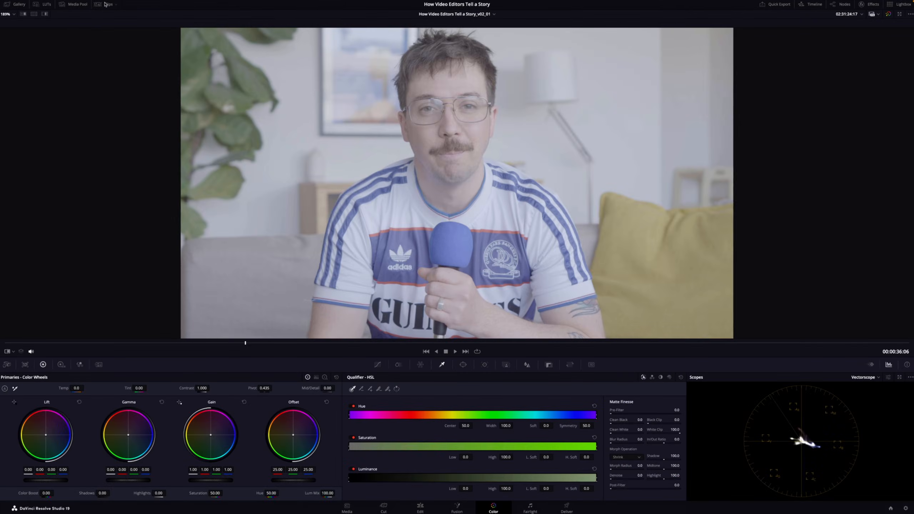
left_click(107, 4)
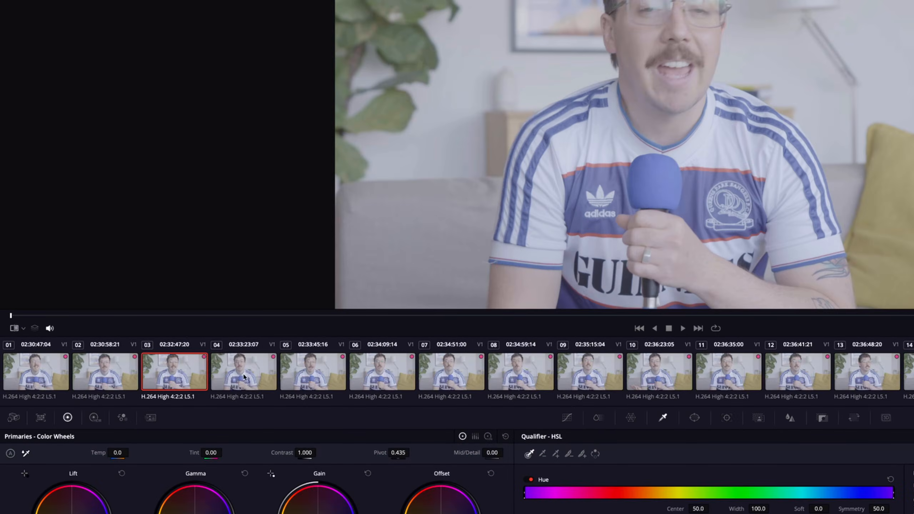
Step: Move between the clips beneath the viewer, going back from clip 04 to clip 02
left_click(194, 338)
left_click(245, 377)
left_click(187, 378)
left_click(122, 379)
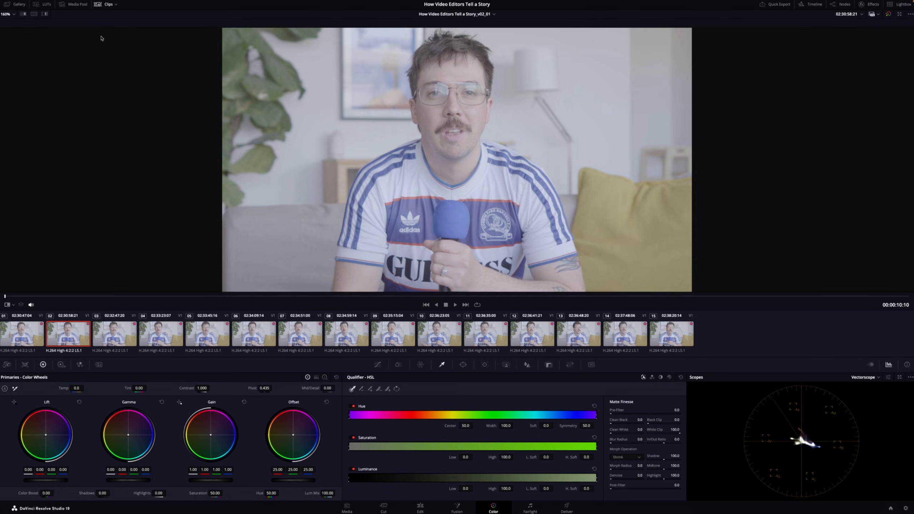
Step: Hide the clip thumbnails and look at the Quick Export presets, cancelling without exporting
left_click(108, 4)
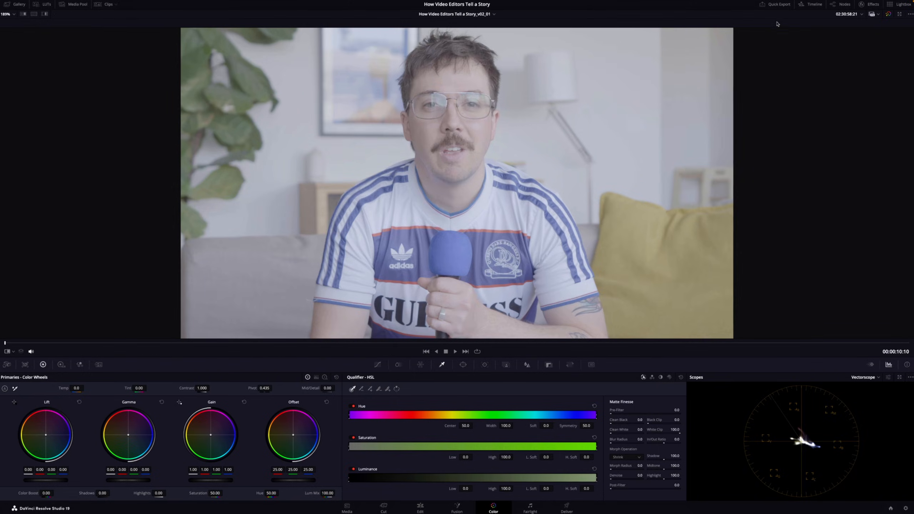
left_click(777, 4)
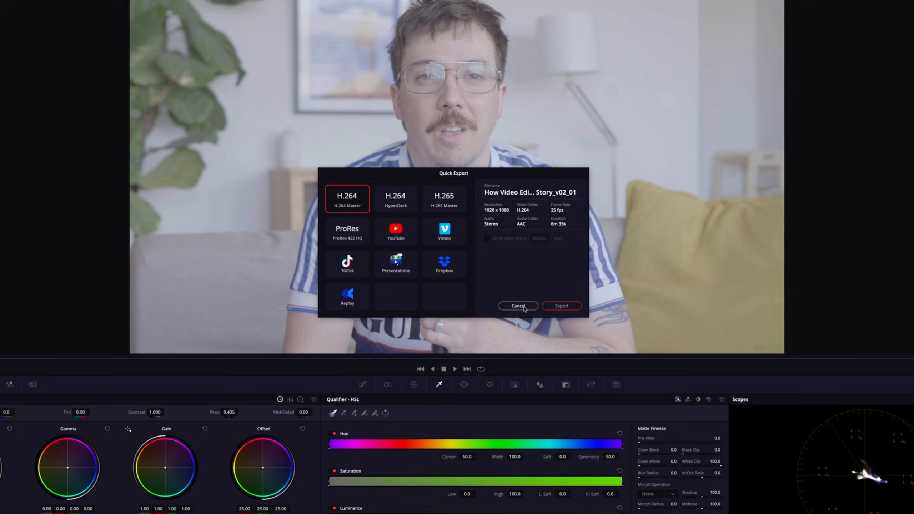
left_click(535, 318)
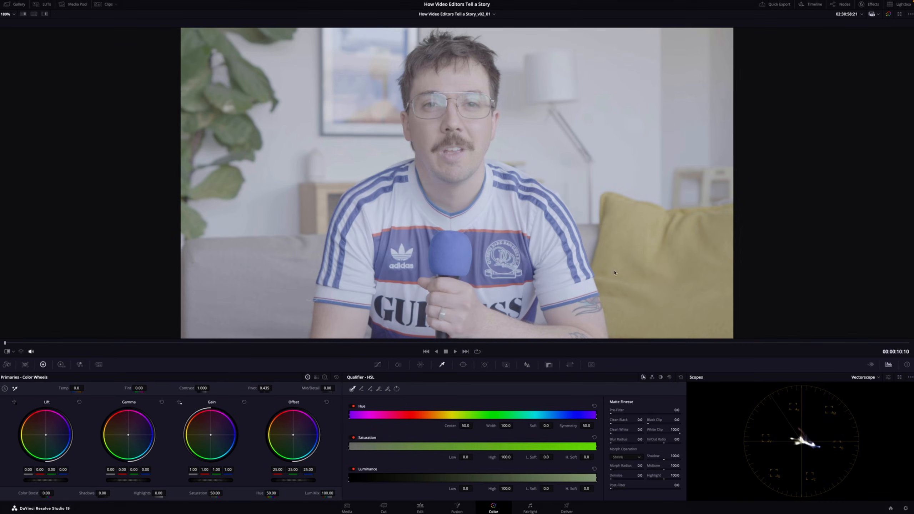
Step: Show the mini timeline beneath the viewer and jump between clips along it, ending on clip 04
left_click(811, 4)
left_click(412, 355)
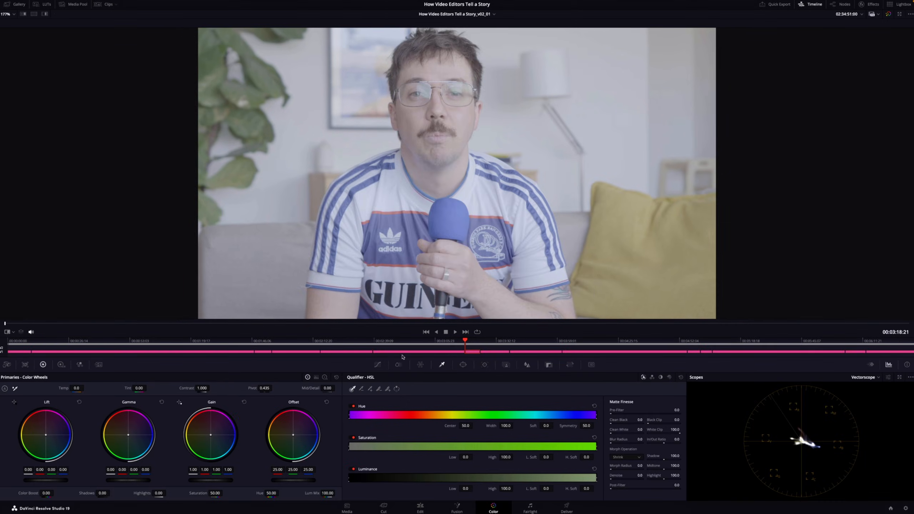
left_click(314, 353)
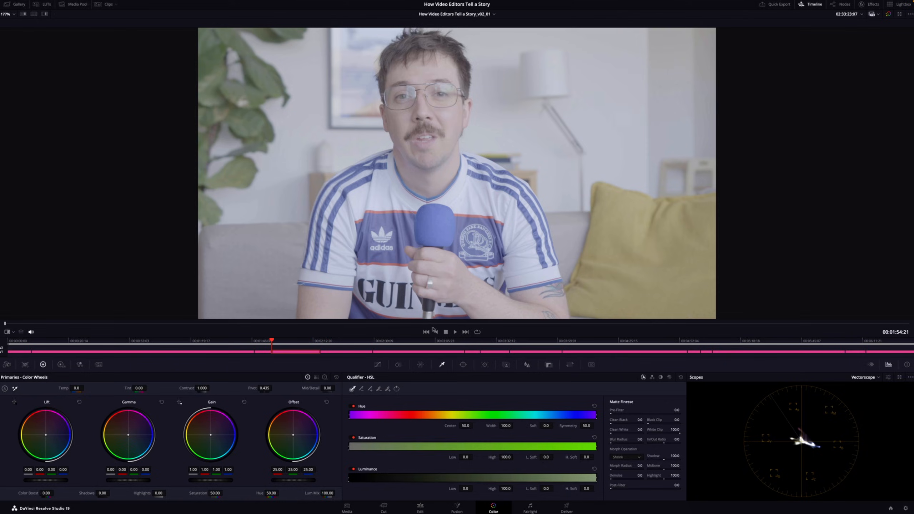
Step: Show the clip thumbnails again to check clip 04's grade options, and hide both the thumbnails and the mini timeline
left_click(104, 5)
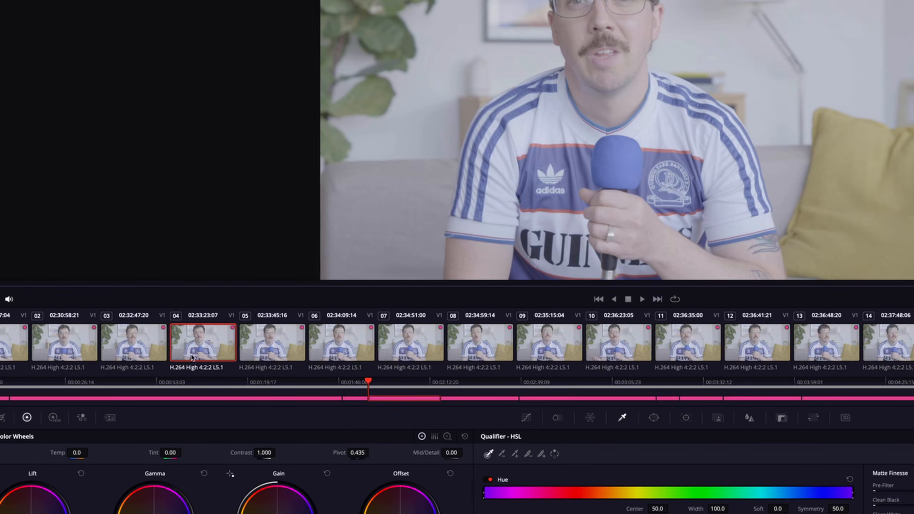
right_click(155, 319)
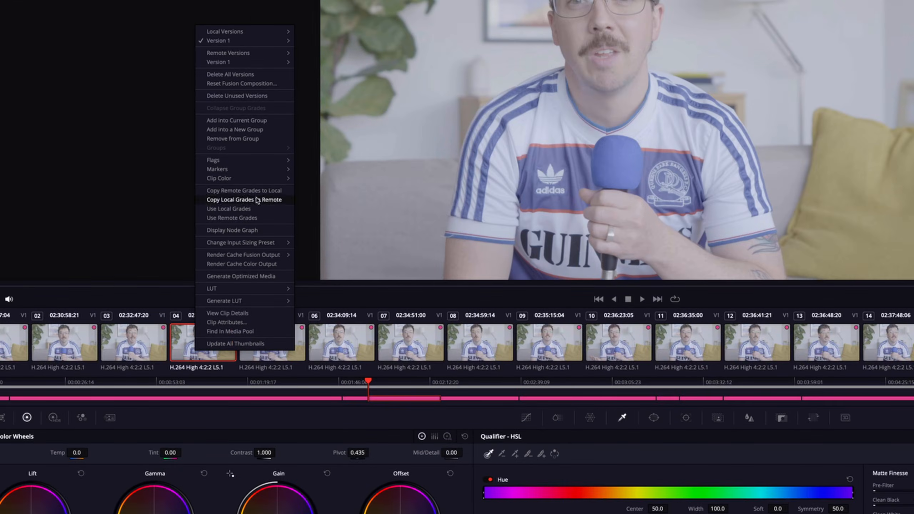
left_click(166, 209)
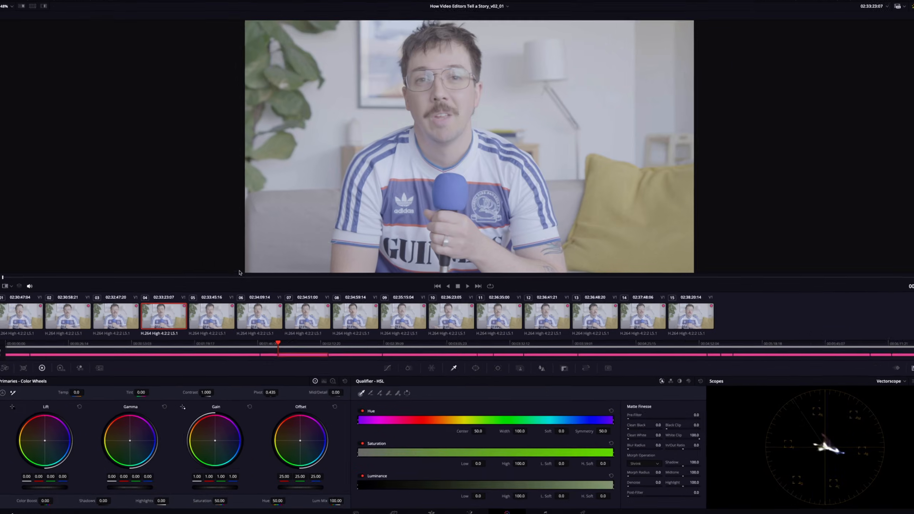
left_click(99, 5)
left_click(810, 5)
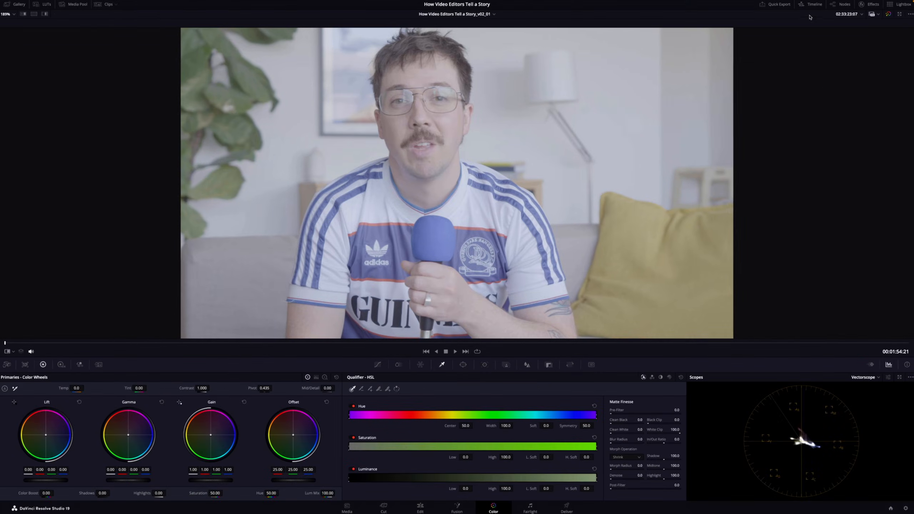
Step: Bring back the mini timeline, jump to earlier clips along it, and hide it again
left_click(811, 5)
left_click(342, 353)
left_click(218, 354)
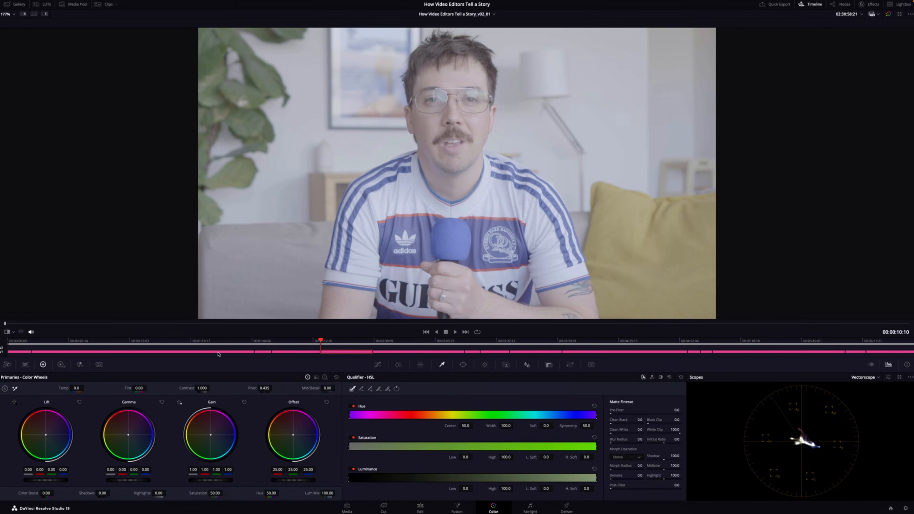
left_click(811, 5)
Step: Show the node graph and browse the Resolve FX categories in the effects library, closing the library again
left_click(841, 5)
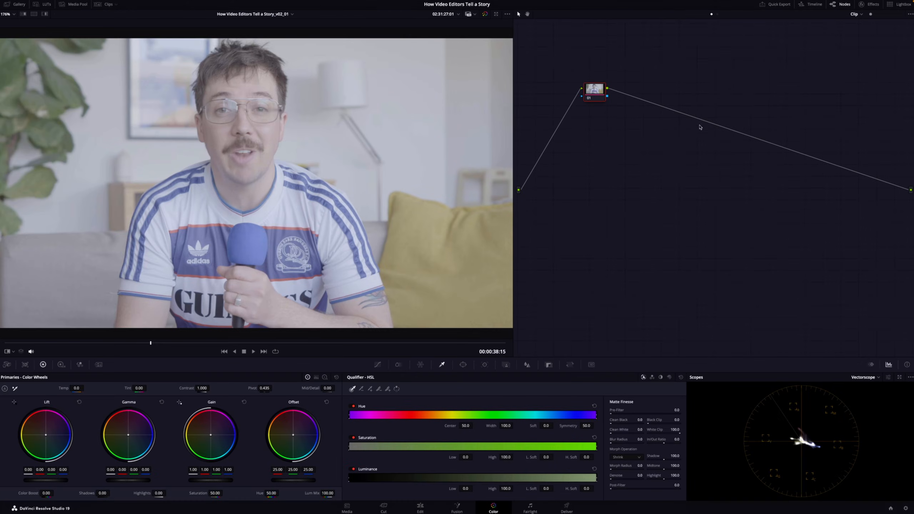
left_click(844, 8)
left_click(843, 8)
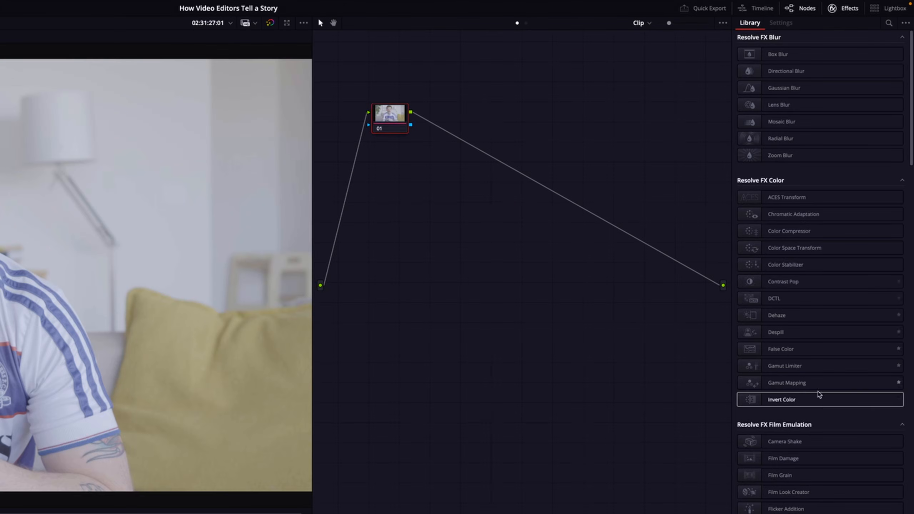
scroll(824, 332, "down", 15)
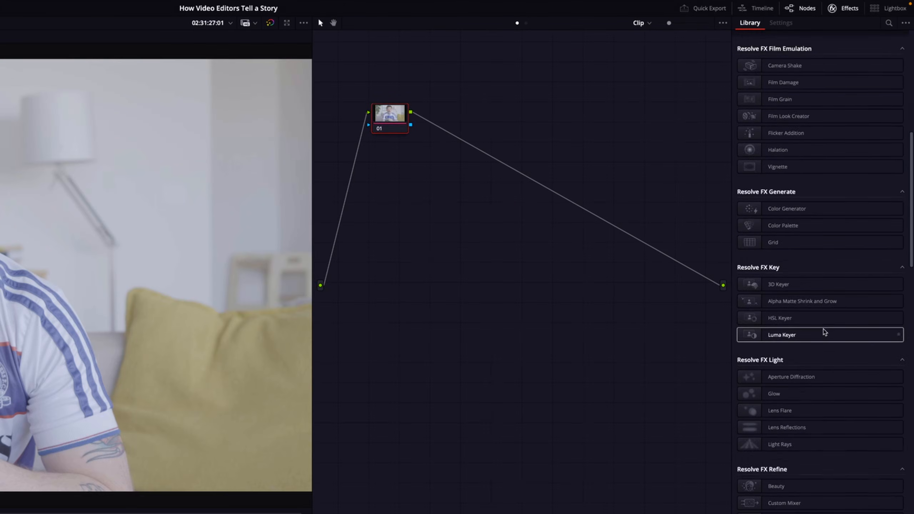
scroll(821, 330, "up", 5)
scroll(821, 330, "up", 8)
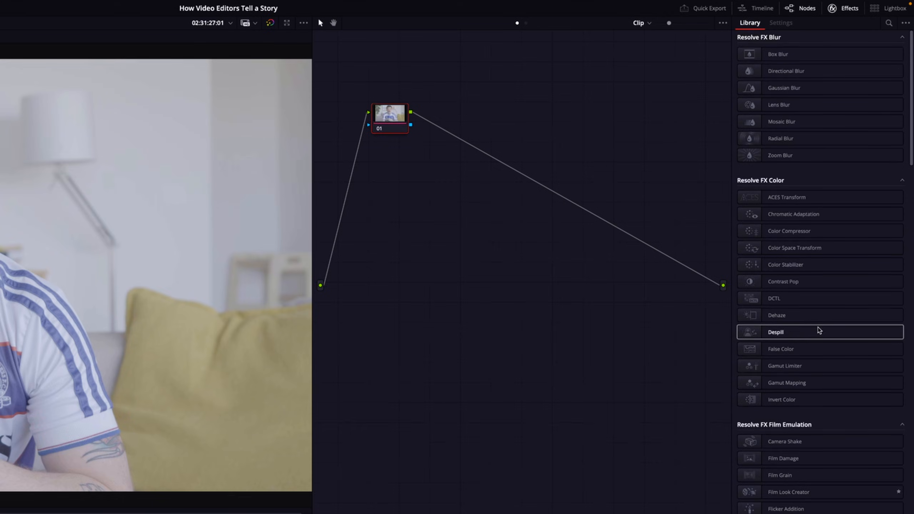
left_click(842, 8)
Step: View all timeline clips in the Lightbox, check the options of the third and second clips, and return to the color controls
left_click(876, 9)
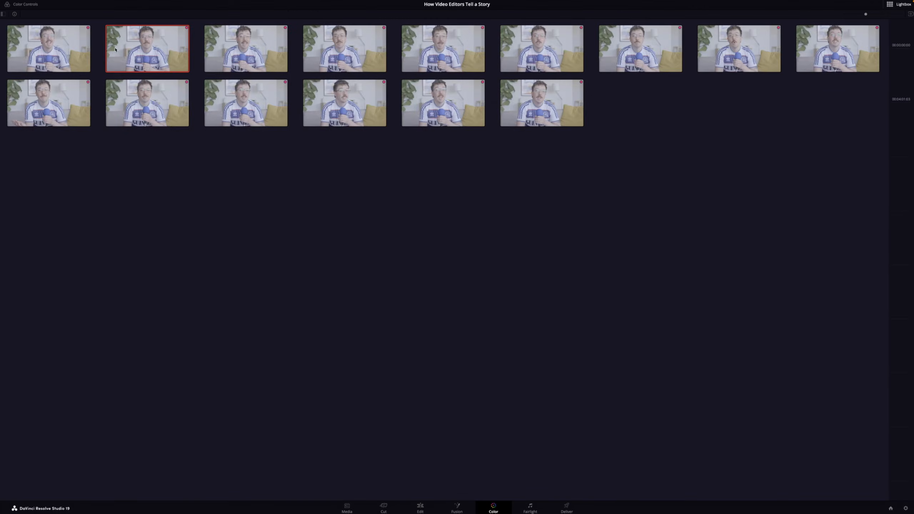
right_click(272, 54)
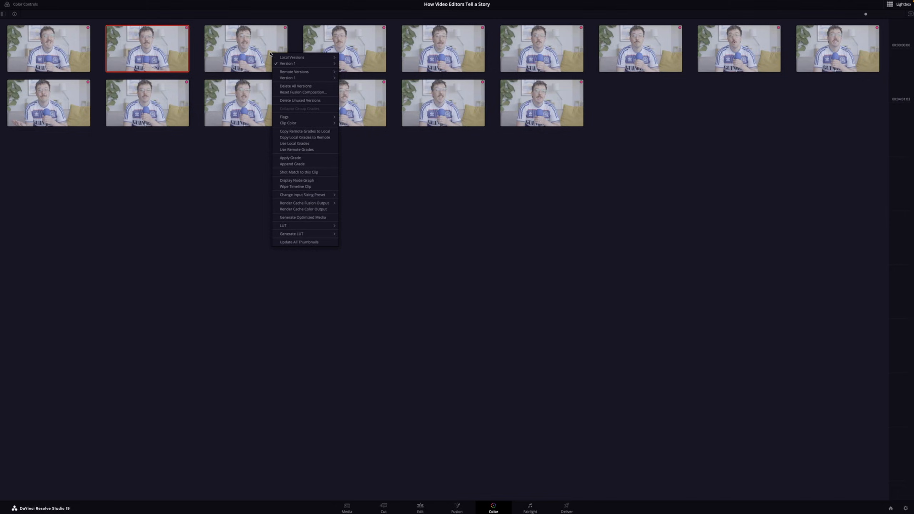
right_click(159, 51)
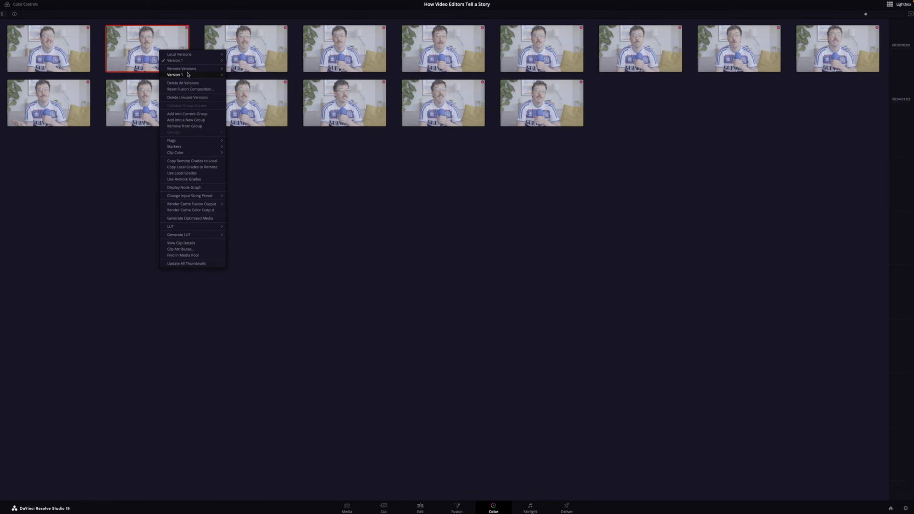
left_click(485, 199)
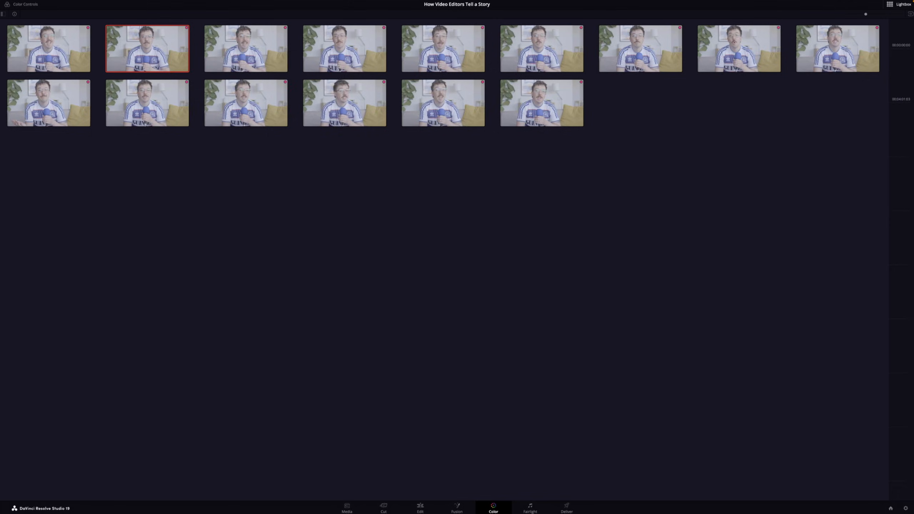
left_click(891, 4)
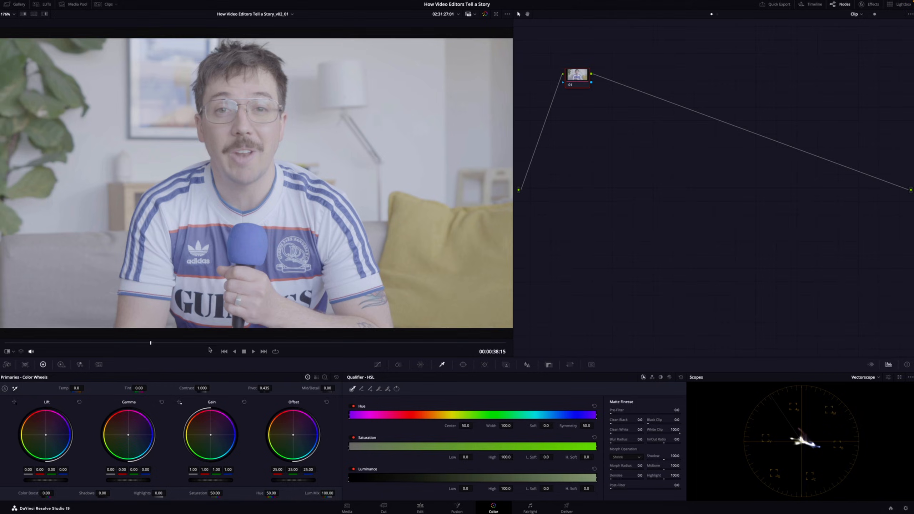
Step: Advance the clip to 00:00:39:23, try a colour shift on the Offset wheel and undo it
left_click_drag(156, 344, 157, 347)
left_click_drag(287, 445, 298, 429)
key("super+z")
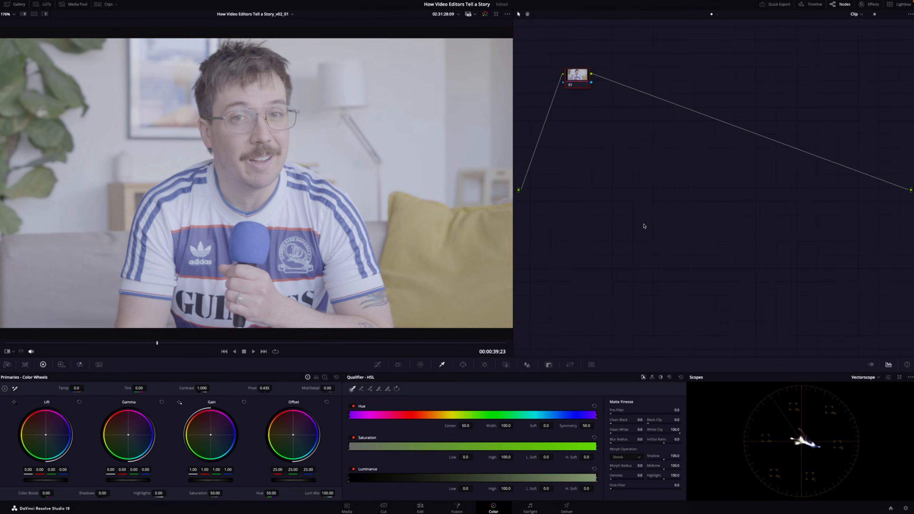
Step: Reposition node 01 lower in the node graph
left_click_drag(578, 76, 582, 136)
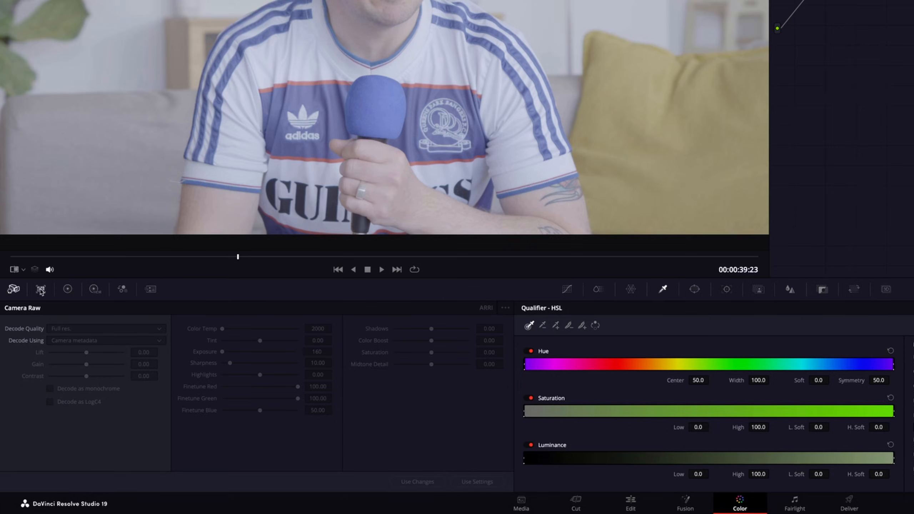
Step: Show the Color Match palette and switch its chart to X-Rite ColorChecker Video and on to X-Rite ColorChecker Passport Video
left_click(41, 290)
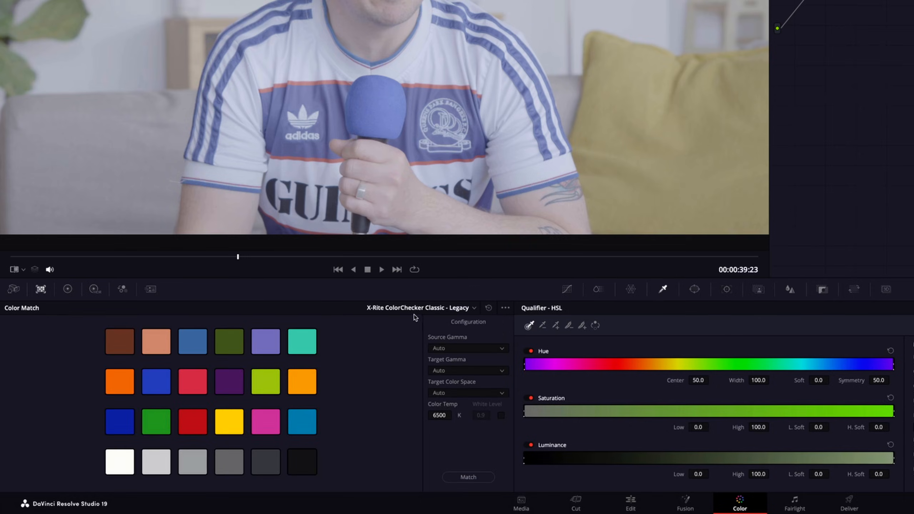
left_click(423, 309)
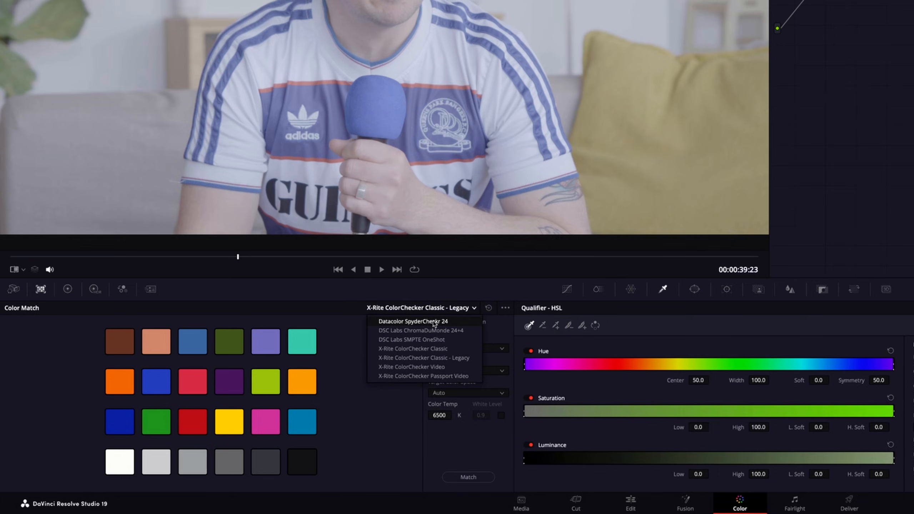
left_click(437, 368)
left_click(440, 312)
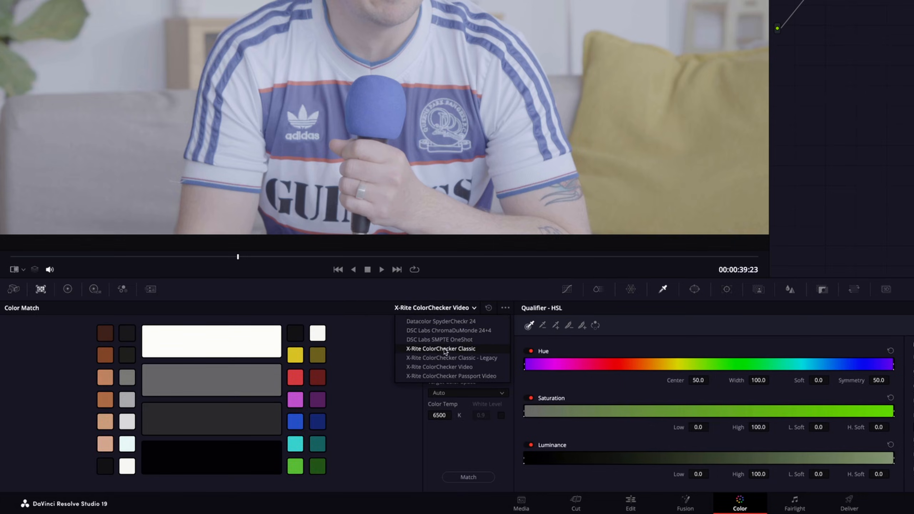
left_click(446, 377)
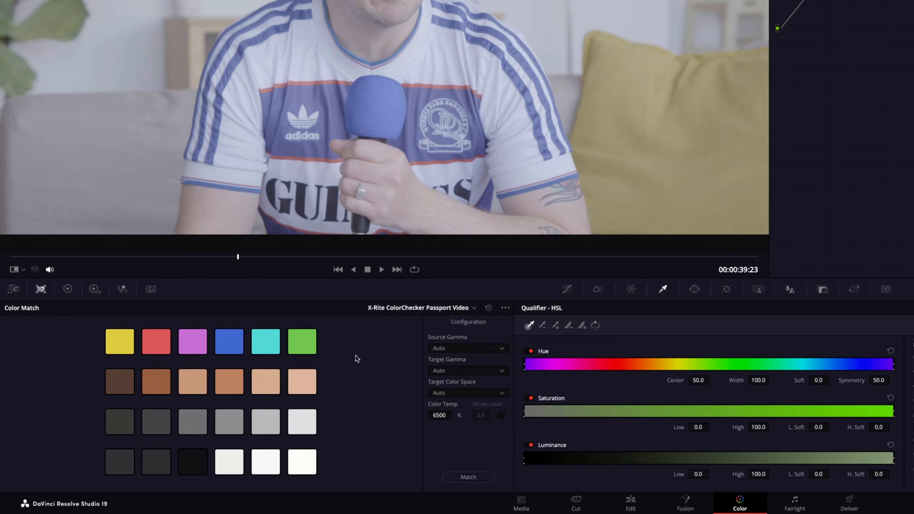
Step: Look through the Primaries color wheels, the High Dynamic Range color wheels and the RGB Mixer
left_click(67, 289)
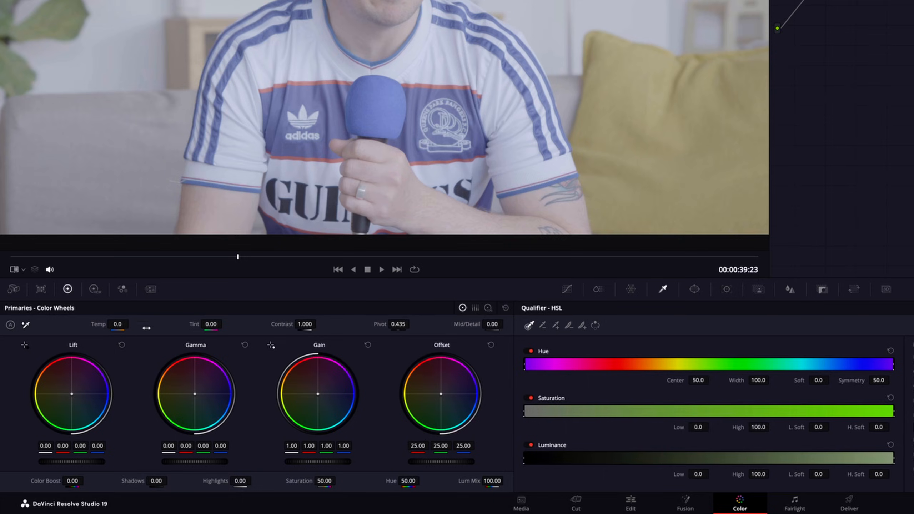
left_click(94, 290)
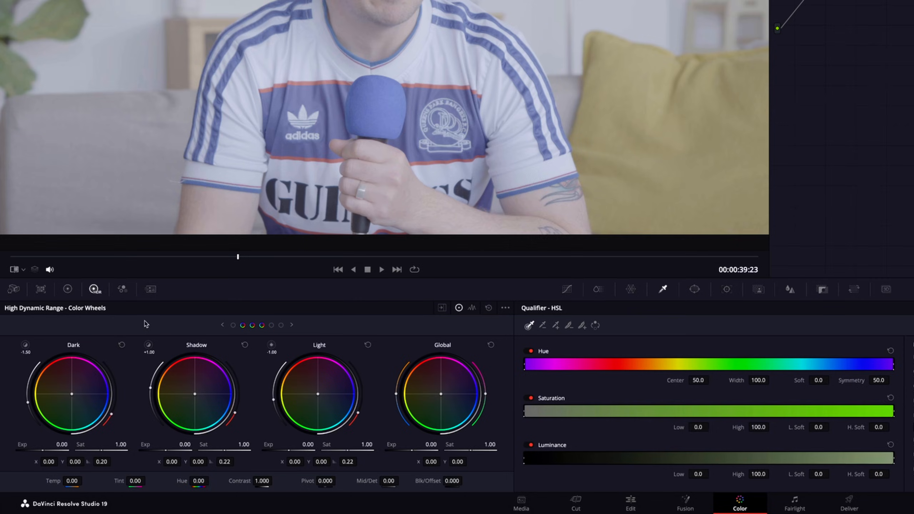
left_click(123, 289)
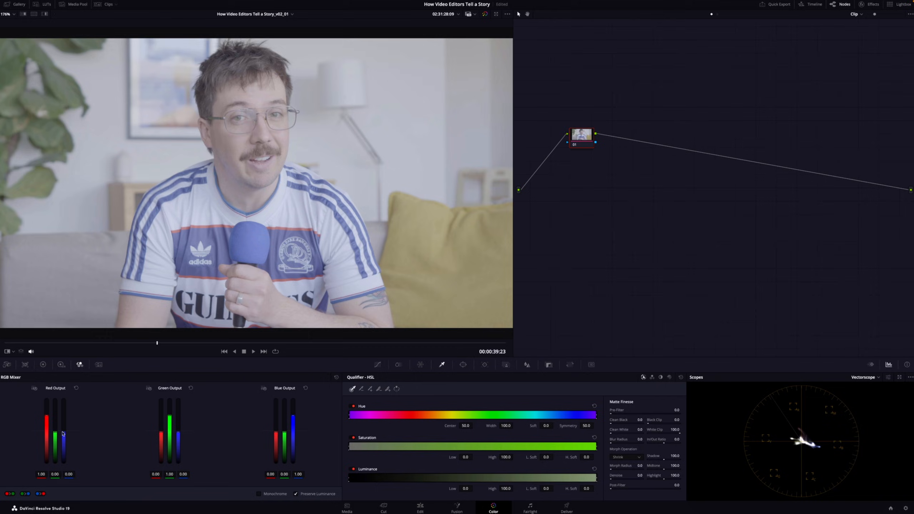
Step: Try lowering the blue level of the RGB Mixer's Red Output, reset it, and show the Motion Effects palette
left_click_drag(63, 434, 63, 437)
key("shift+Home")
left_click(98, 364)
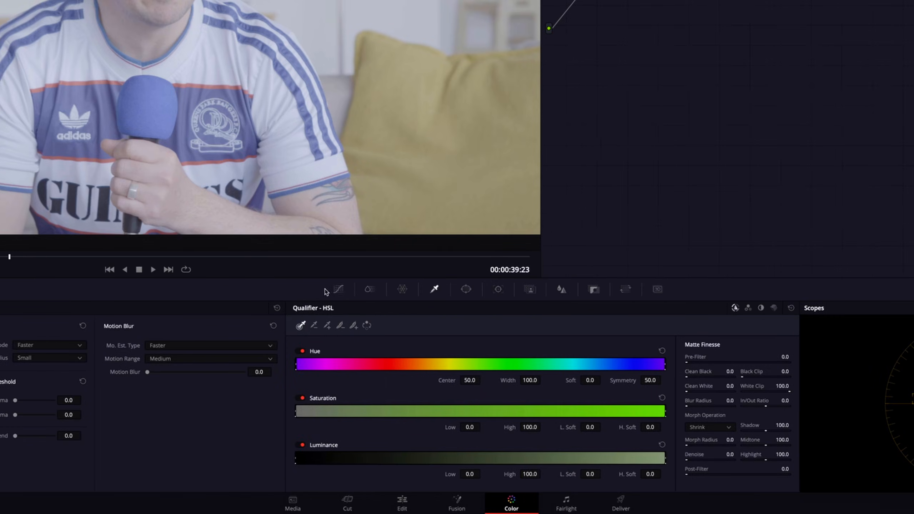
Step: On the custom curve, pull the black and white points inwards and lower the shadows and highlights to add contrast
left_click(338, 290)
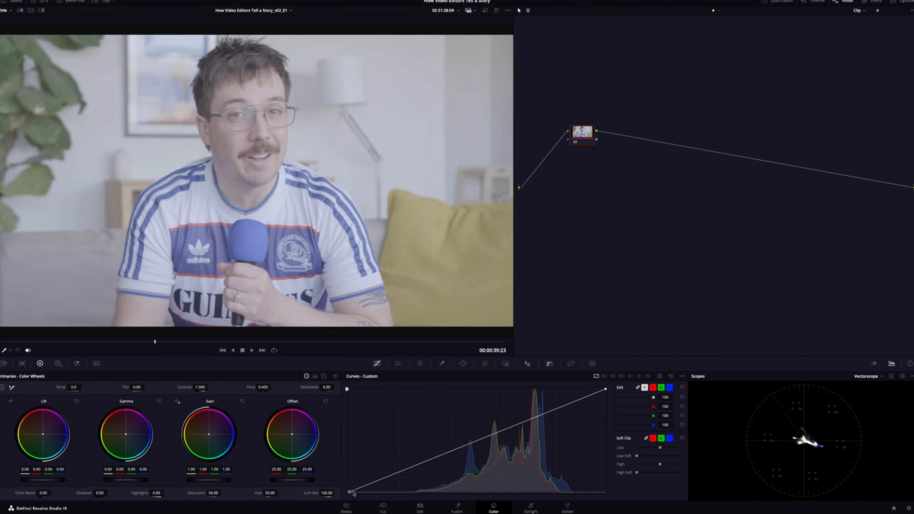
left_click_drag(350, 492, 376, 492)
left_click_drag(606, 389, 590, 389)
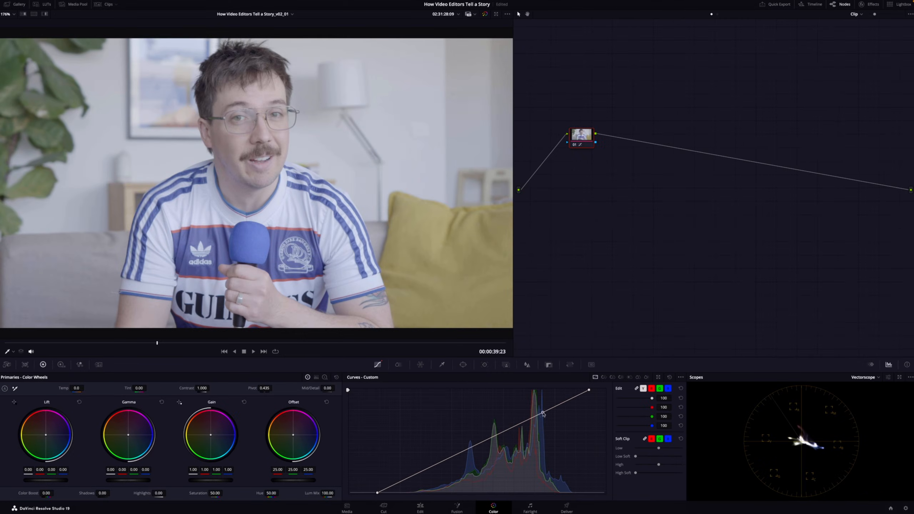
left_click_drag(543, 413, 545, 419)
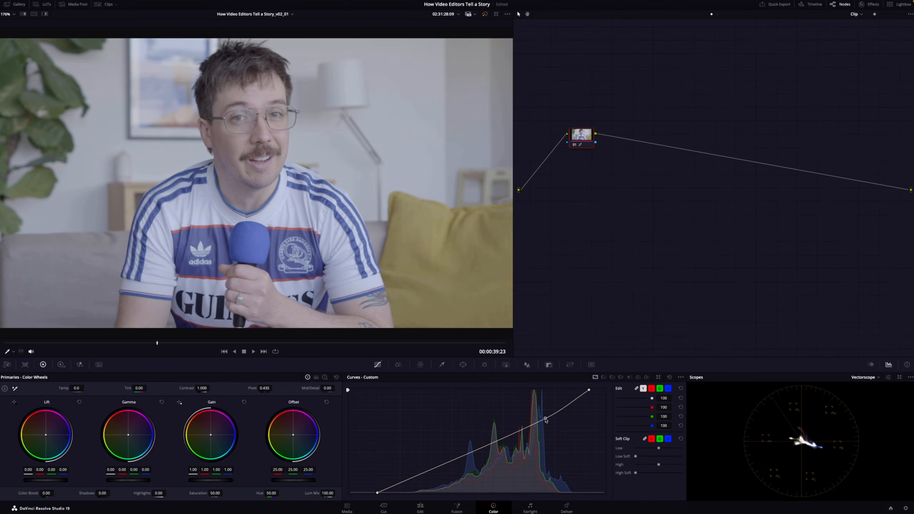
left_click_drag(450, 457, 450, 469)
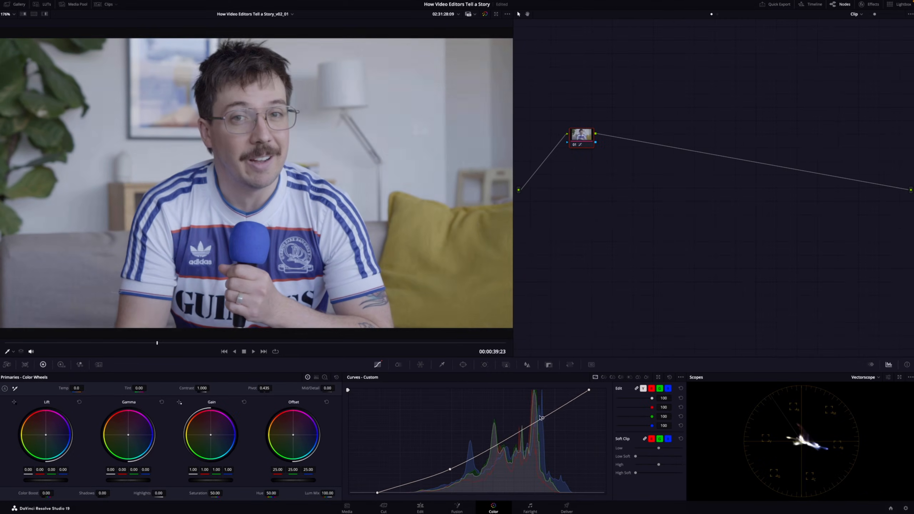
left_click_drag(545, 419, 539, 415)
Step: Look through the hue-based curves and the Color Warper, and bring up the ColorSlice palette
left_click(603, 377)
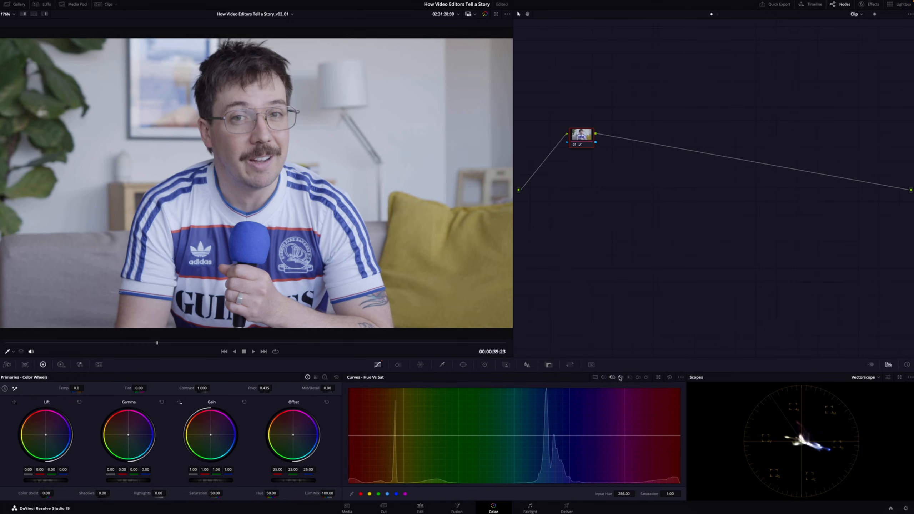
left_click(630, 377)
left_click(420, 365)
left_click(397, 368)
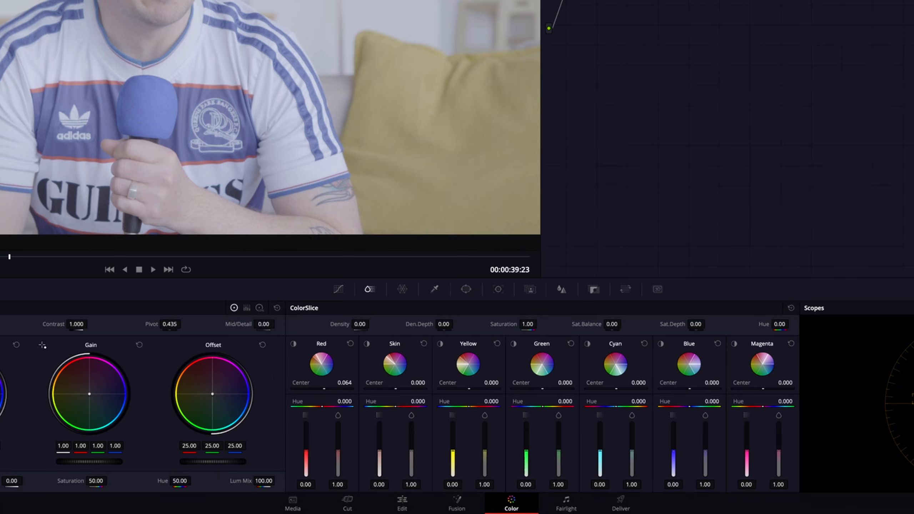
Step: Reset the Red slice in ColorSlice, try raising the Red, Yellow and Blue densities, with Blue at 0.80, and reset the grade
left_click(350, 344)
left_click_drag(309, 447, 309, 439)
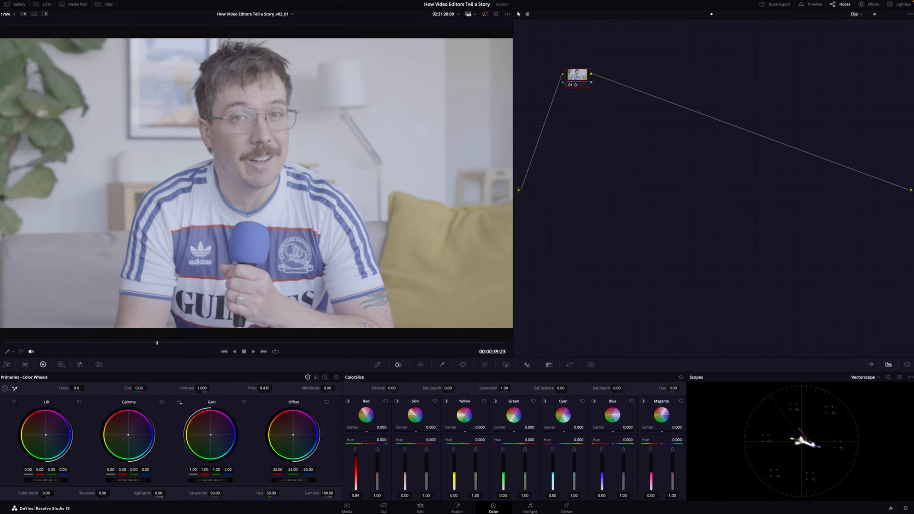
mouse_move(355, 458)
left_mouse_down()
mouse_move(356, 488)
mouse_move(356, 472)
left_mouse_up()
left_click_drag(454, 474, 455, 466)
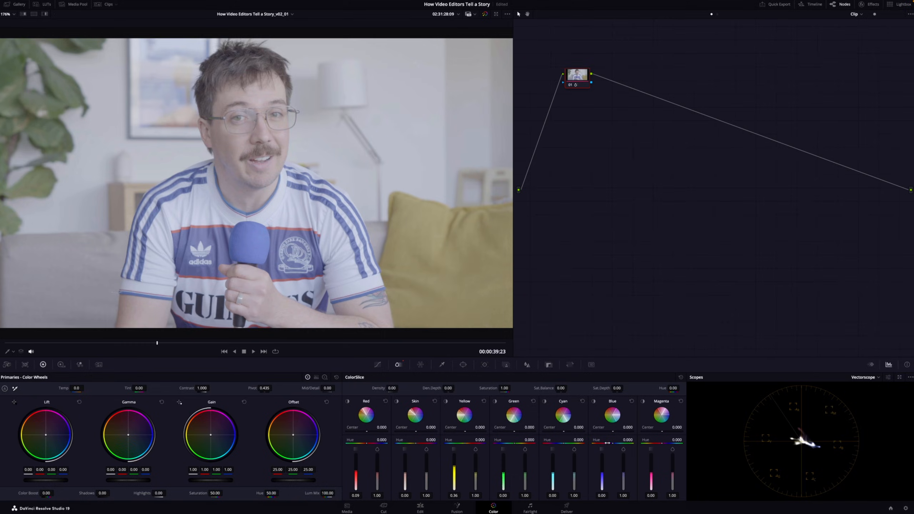
left_click_drag(603, 476, 602, 459)
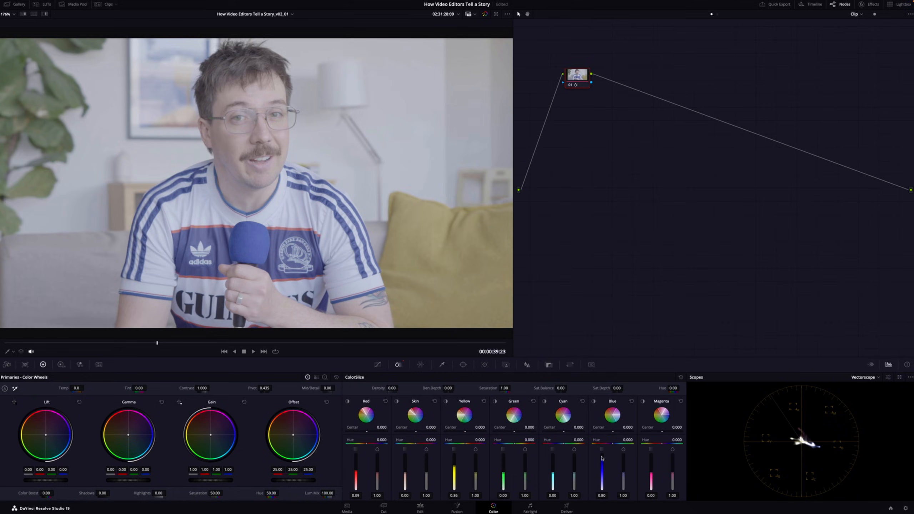
left_click_drag(553, 472, 553, 476)
right_click(552, 223)
left_click(567, 238)
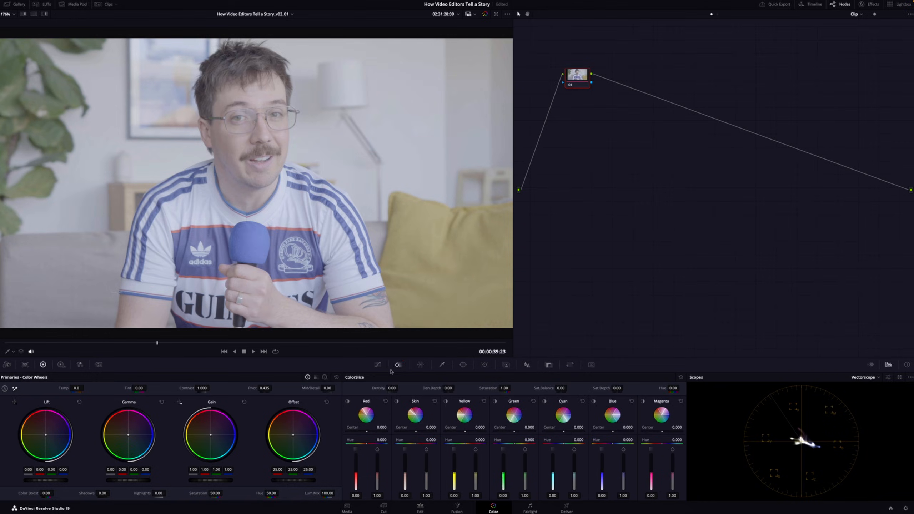
Step: Try warping the shirt's blue to magenta and on to teal with the Hue - Saturation Color Warper, and reset the grade
left_click(421, 365)
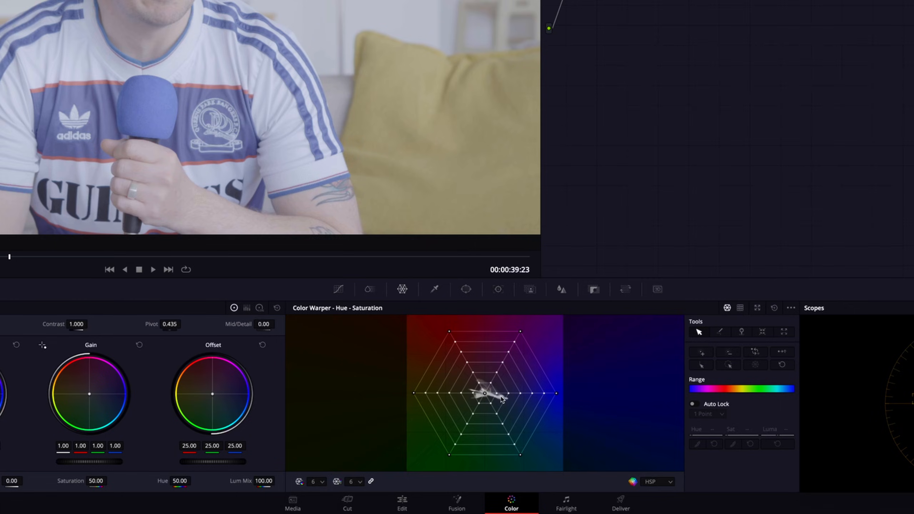
left_click(509, 393)
left_click_drag(508, 394, 511, 366)
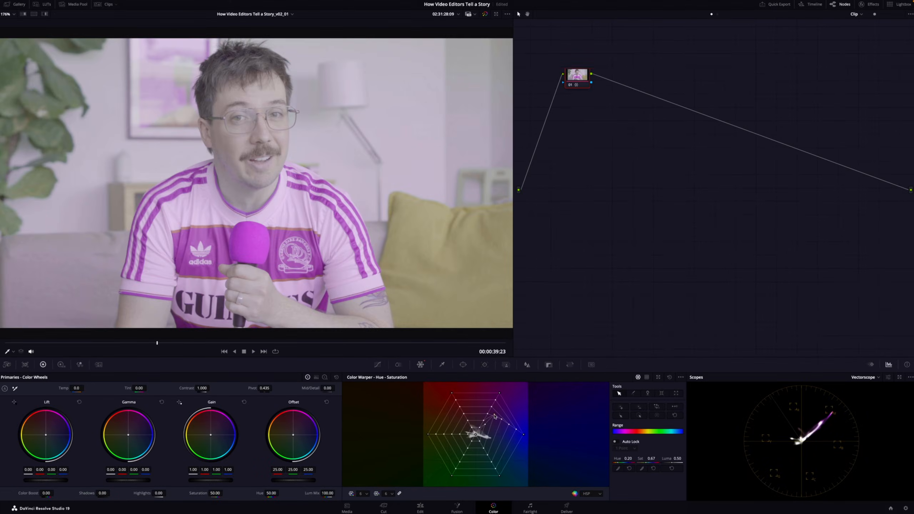
left_click_drag(495, 417, 497, 459)
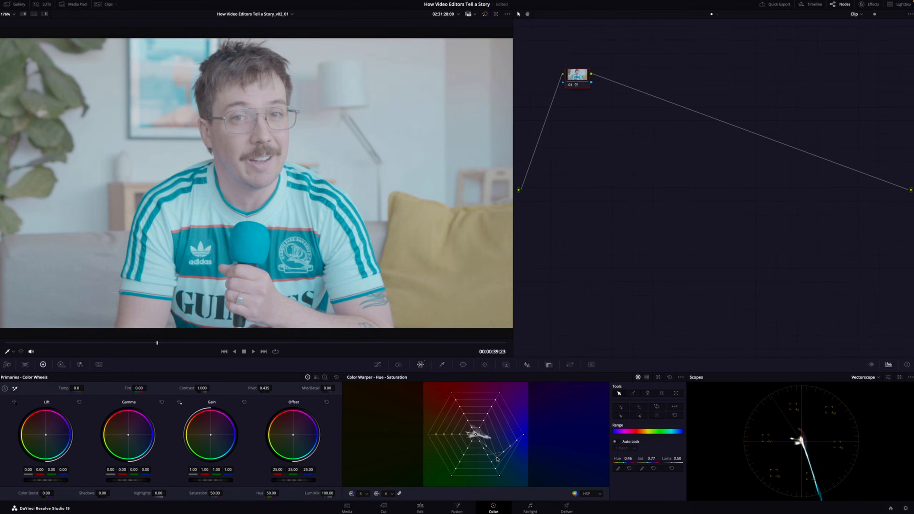
right_click(582, 288)
left_click(585, 289)
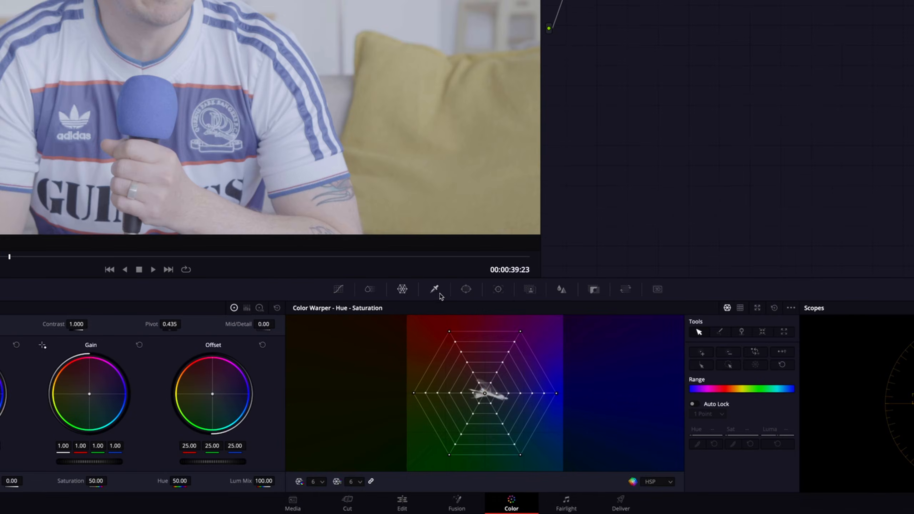
Step: Sample the blue shirt stripe with the HSL Qualifier and raise the selection's saturation to 99.60
left_click(435, 290)
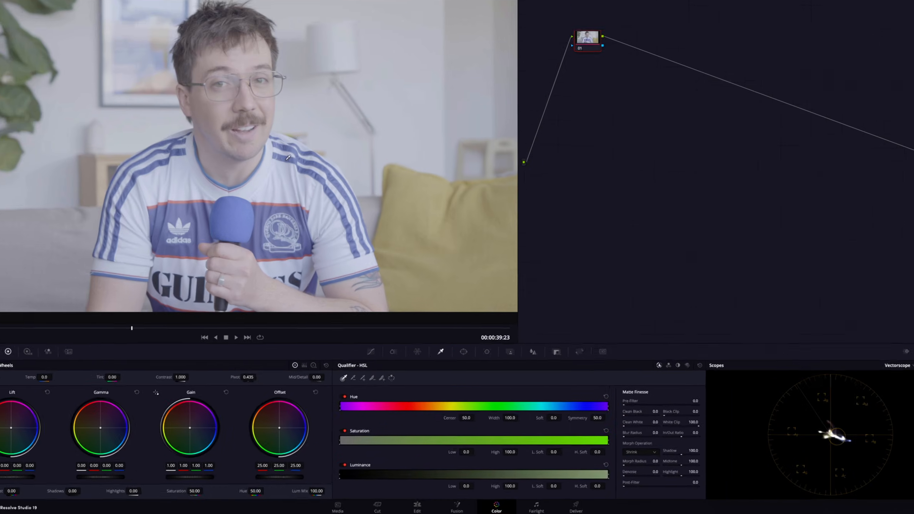
left_click(288, 158)
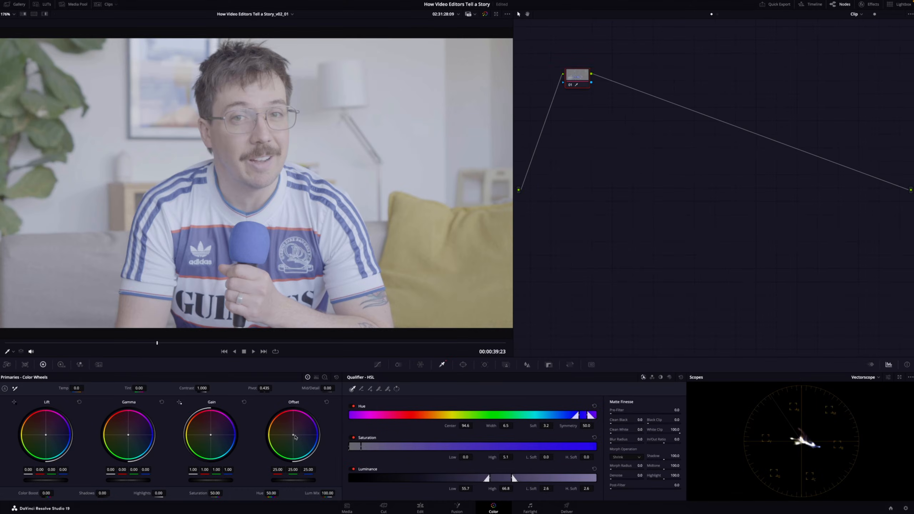
left_click_drag(46, 493, 56, 493)
Step: Fit a rectangular window around the microphone and track its movement through the clip in both directions
left_click(463, 365)
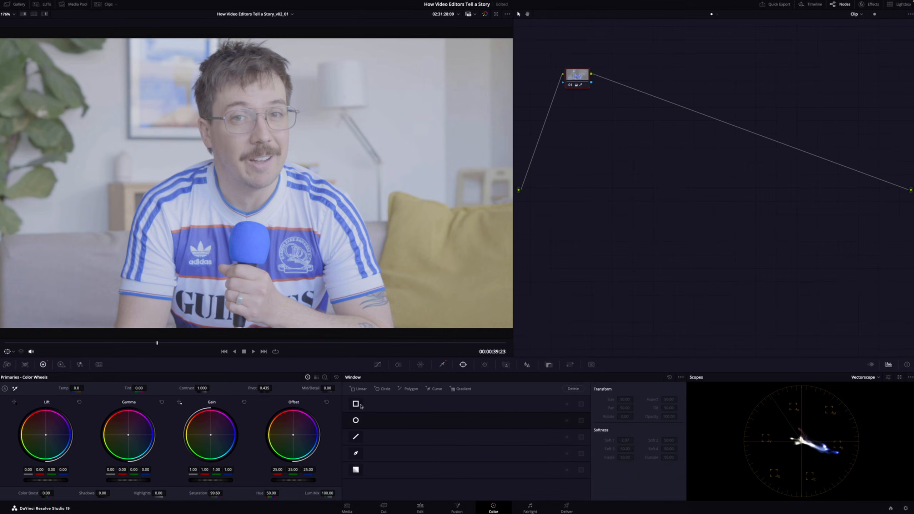
left_click(360, 406)
left_click_drag(283, 207, 281, 264)
left_click_drag(358, 243, 283, 242)
left_click_drag(153, 242, 260, 257)
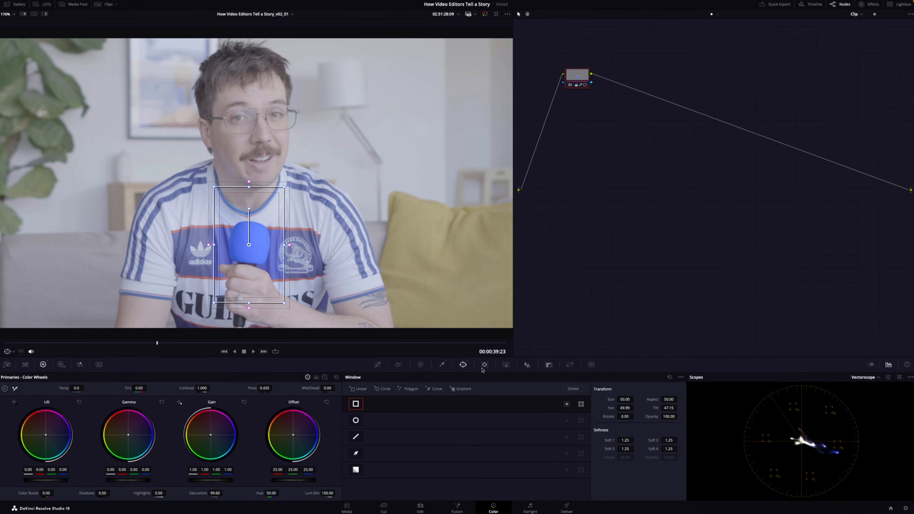
left_click(486, 365)
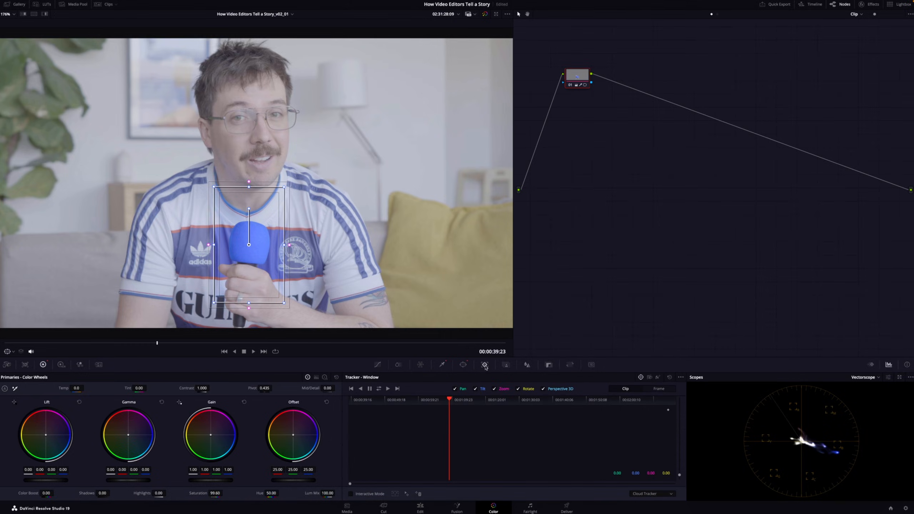
left_click(378, 388)
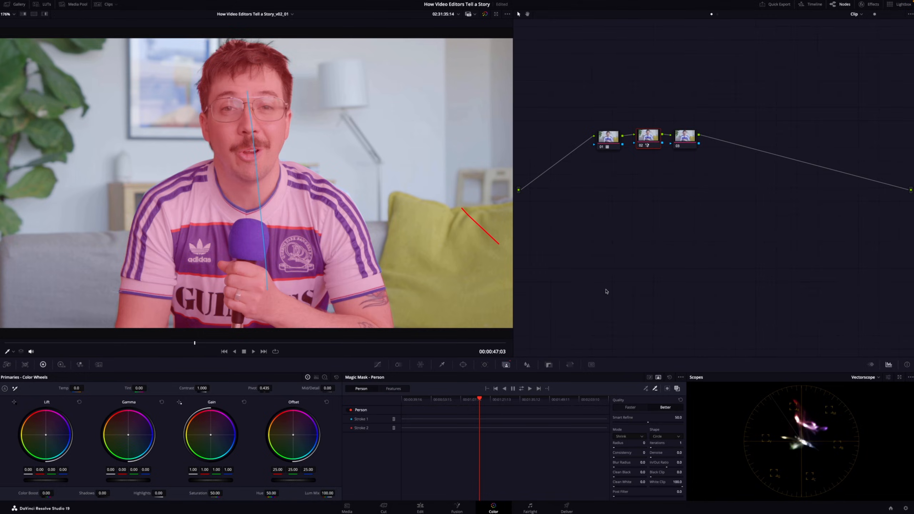
Step: Invert the person Magic Mask, hide its overlay, and make the background monochrome with the RGB Mixer
left_click(667, 389)
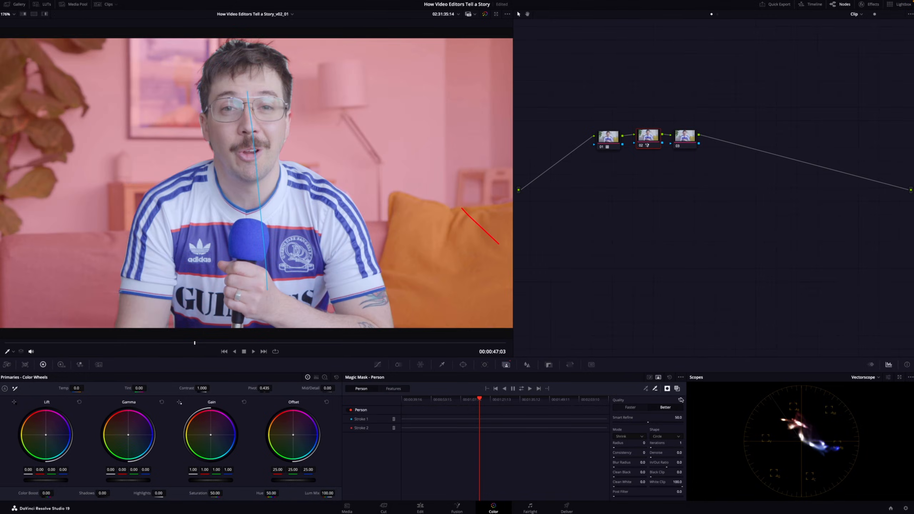
left_click(677, 389)
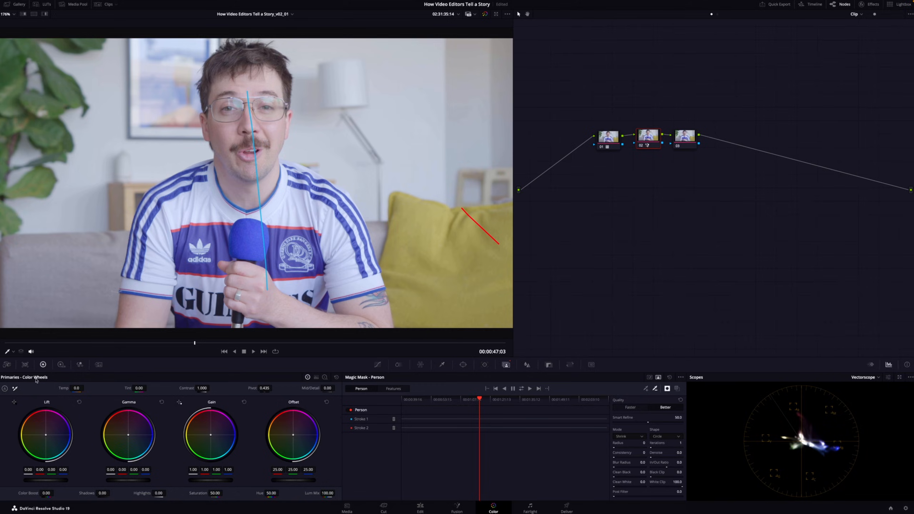
left_click(80, 364)
left_click(259, 494)
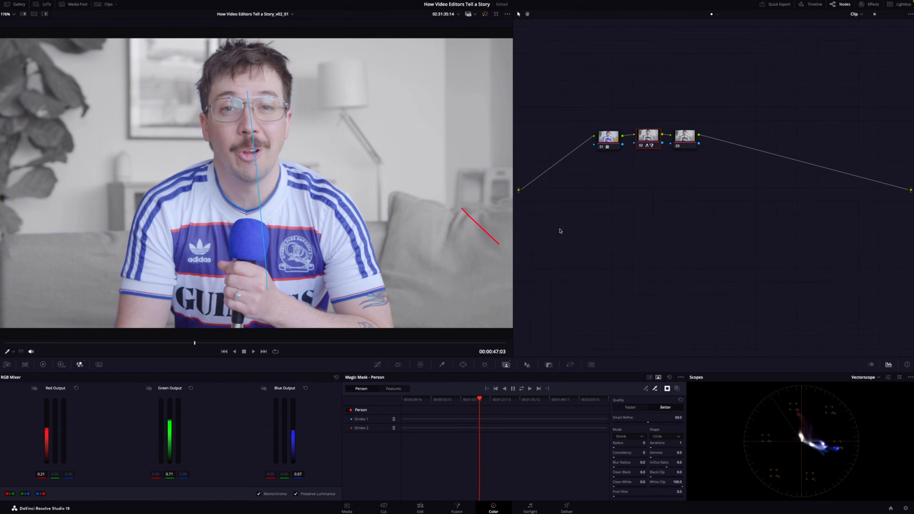
Step: Select the third node and reset all grades and nodes of the clip
left_click(679, 144)
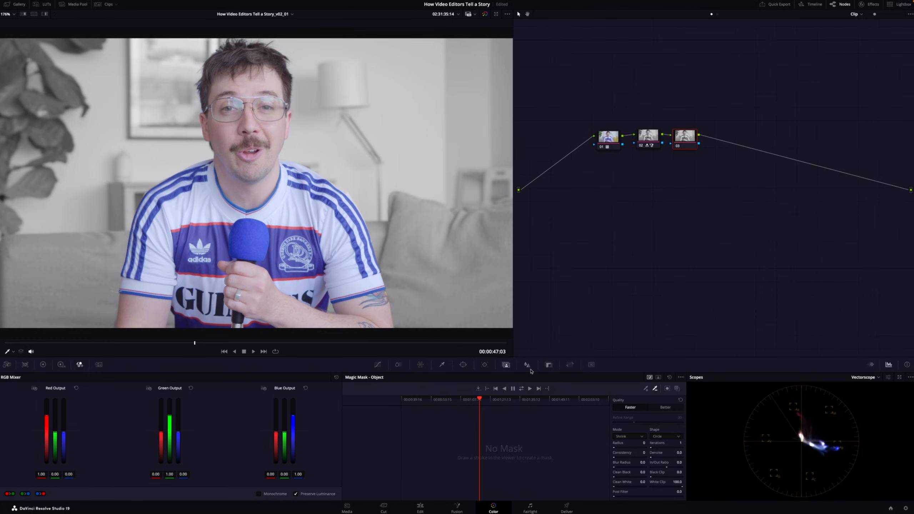
right_click(635, 295)
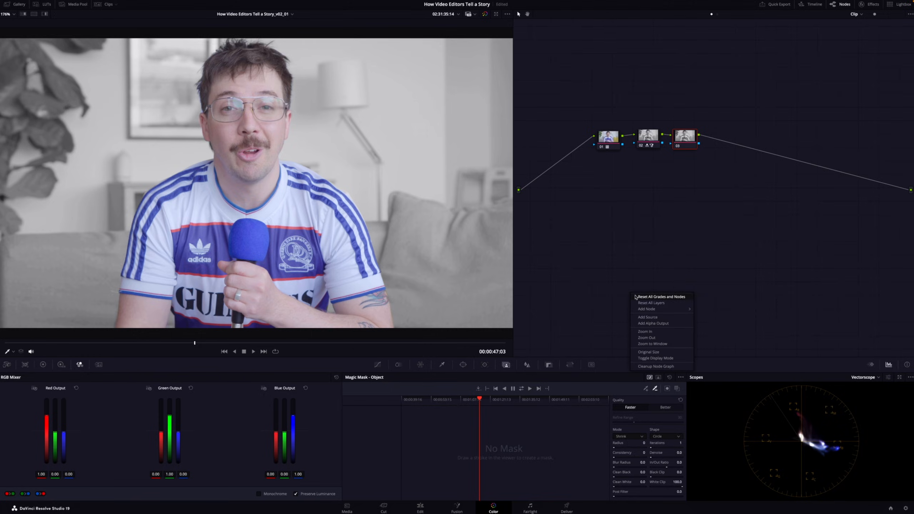
left_click(635, 297)
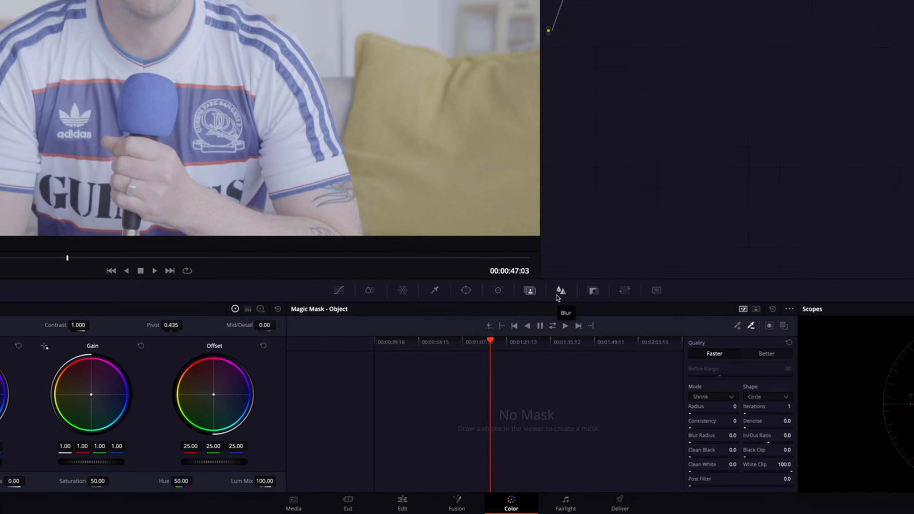
Step: Try softening the picture with a Blur radius of 0.61
left_click(561, 290)
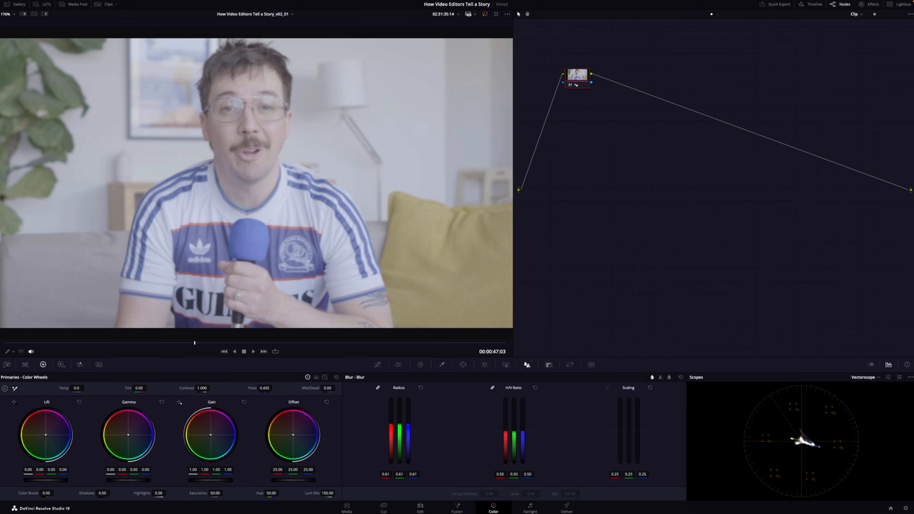
left_click_drag(371, 401, 371, 377)
Step: Look through the Key palette, the HSL Qualifier and the Input Sizing palette, and return to the Key palette
left_click(549, 365)
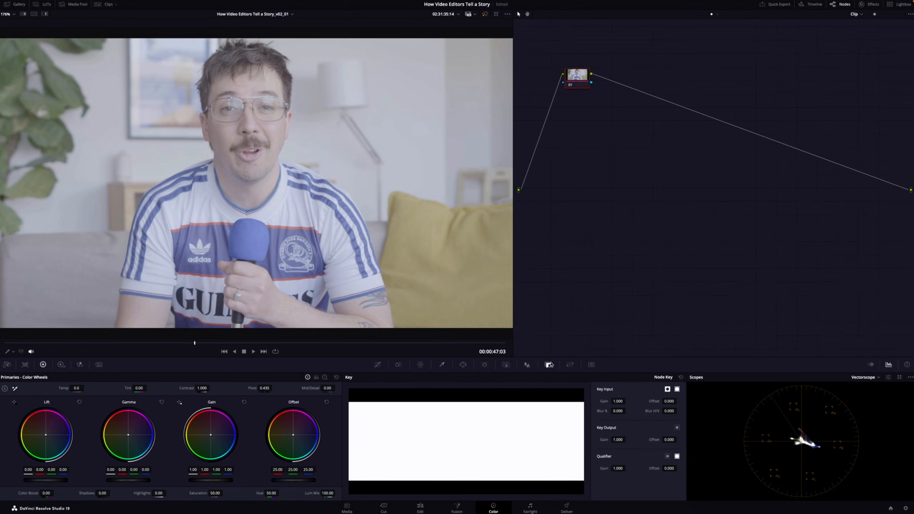
left_click(443, 365)
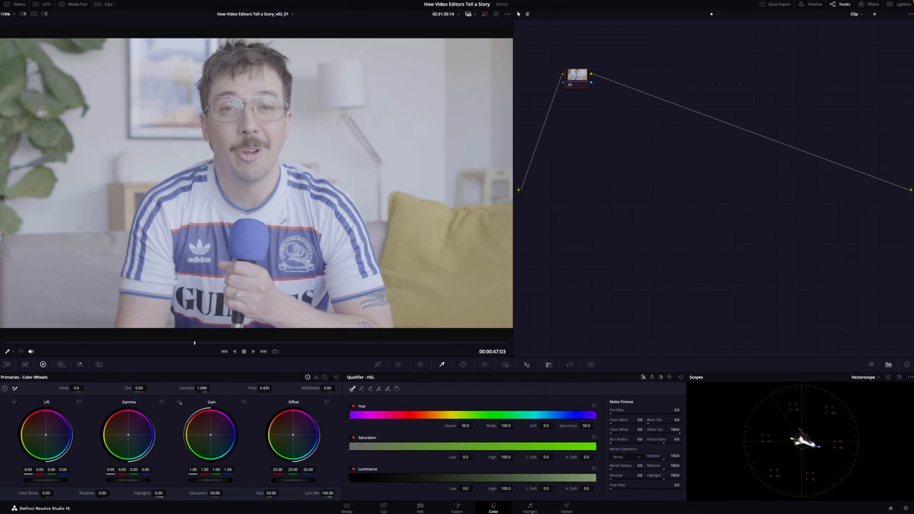
left_click(569, 366)
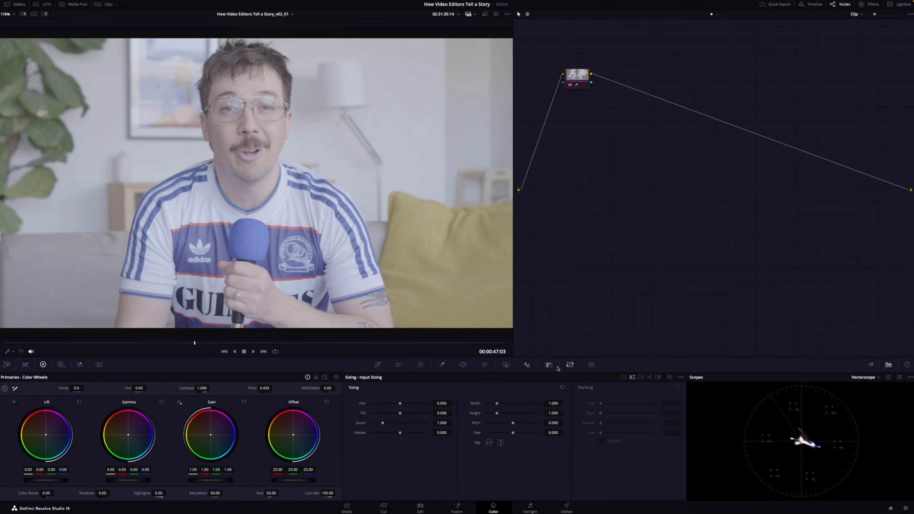
left_click(549, 365)
Step: Try adjusting the picture with the Input Sizing controls, and reset the grade
left_click(570, 365)
left_click_drag(395, 404, 389, 426)
right_click(621, 236)
left_click(648, 242)
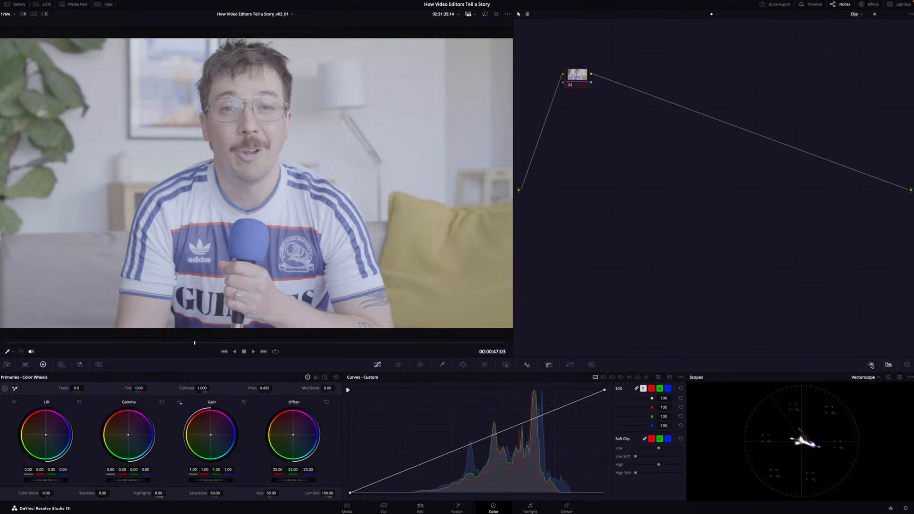
Step: Show the Keyframes editor, switch back to the Scopes, and open the choice of scope types
left_click(845, 352)
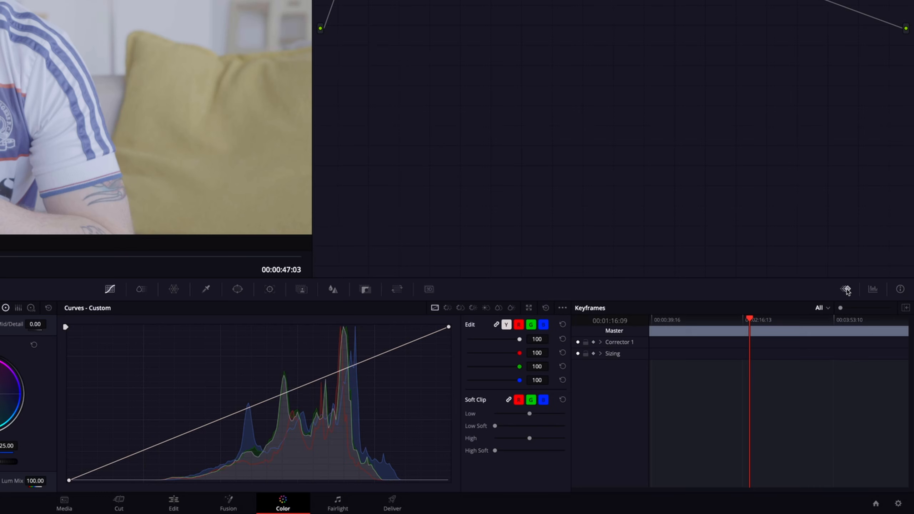
left_click(871, 292)
left_click(848, 292)
left_click(866, 293)
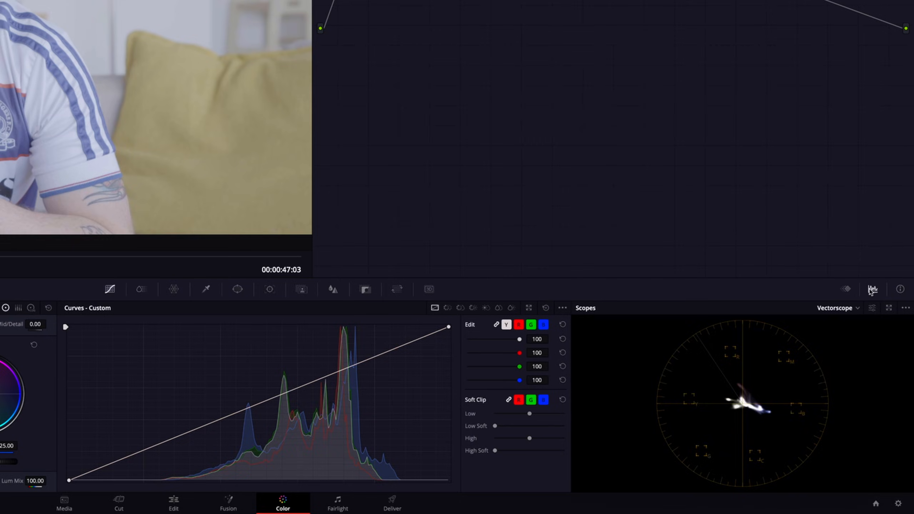
left_click(858, 309)
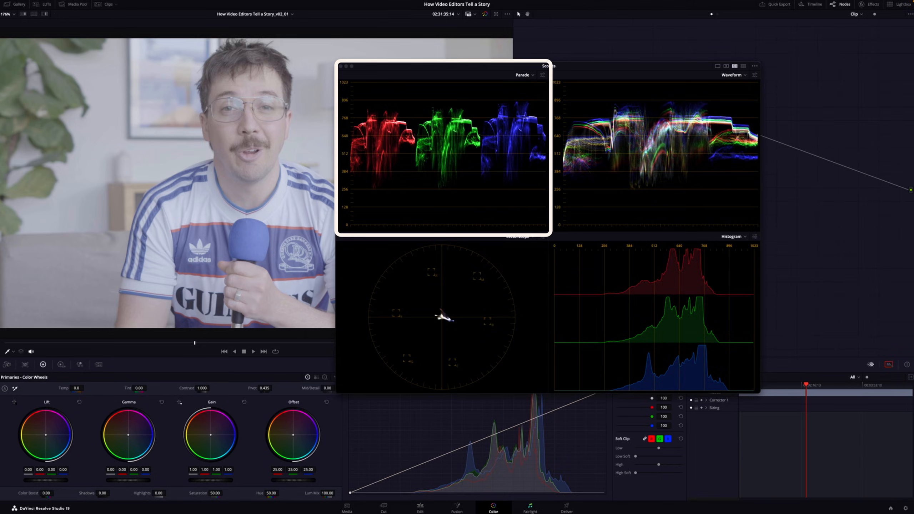
Step: Raise the overall Gain to 1.06 and set its blue channel to 1.03
mouse_move(211, 480)
left_mouse_down()
mouse_move(231, 481)
mouse_move(202, 482)
left_mouse_up()
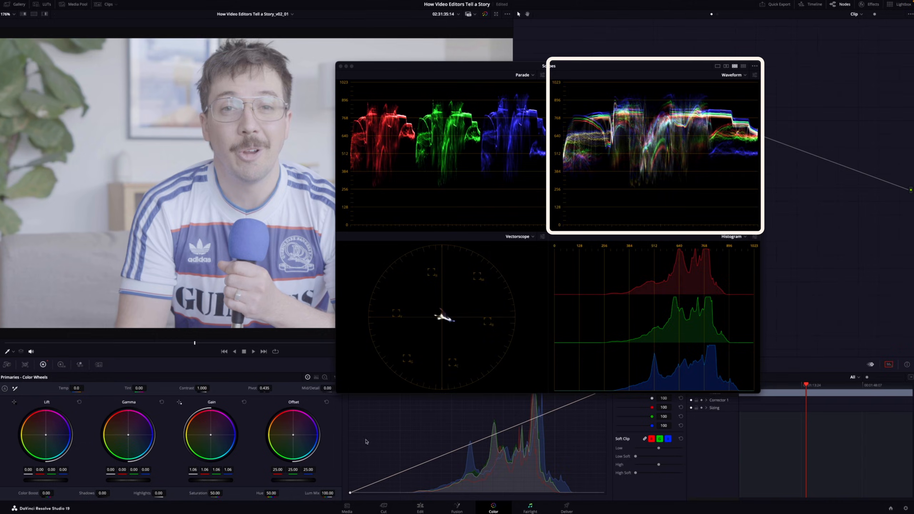
mouse_move(228, 470)
left_mouse_down()
mouse_move(215, 470)
mouse_move(225, 470)
left_mouse_up()
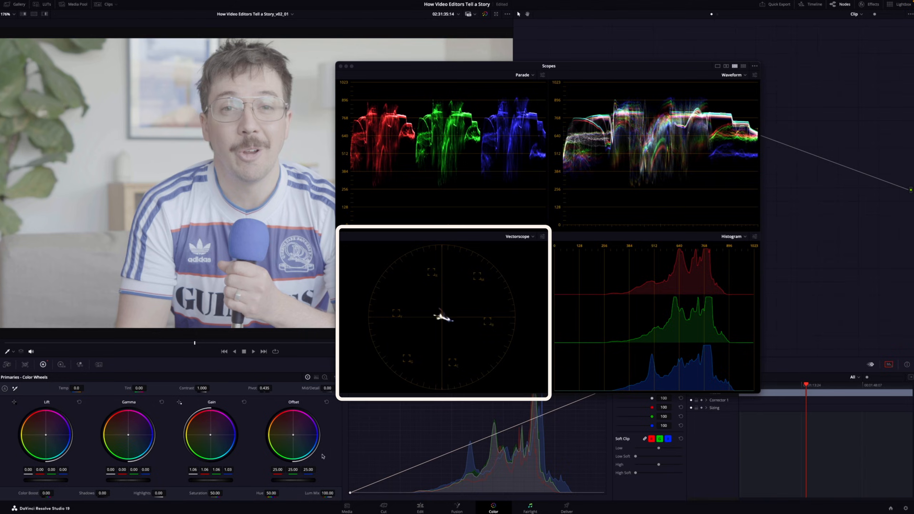
Step: Set the saturation to 99 and shift the Offset color balance to 21.70 red, 24.94 green and 24.90 blue
left_click_drag(294, 437, 294, 437)
left_click_drag(215, 498, 224, 493)
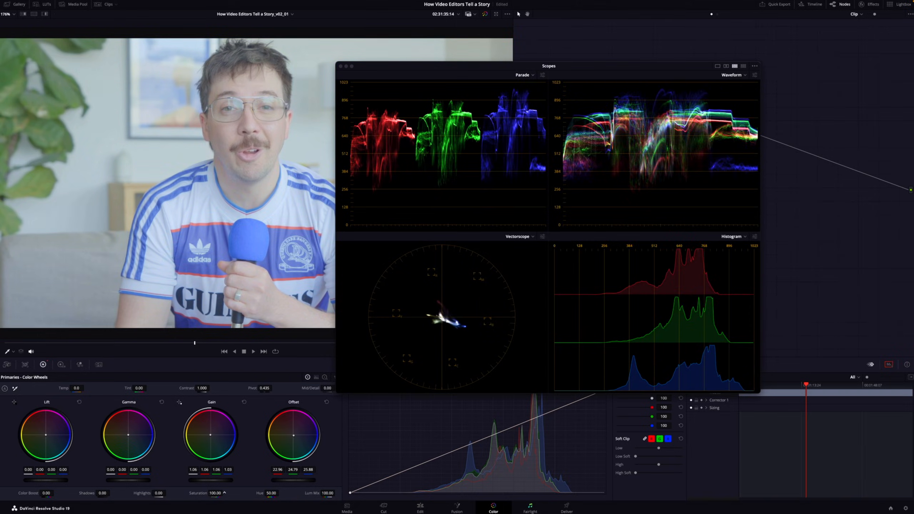
left_click_drag(295, 437, 302, 427)
Step: Turn on the skin tone indicator in the vectorscope's display settings
left_click(543, 237)
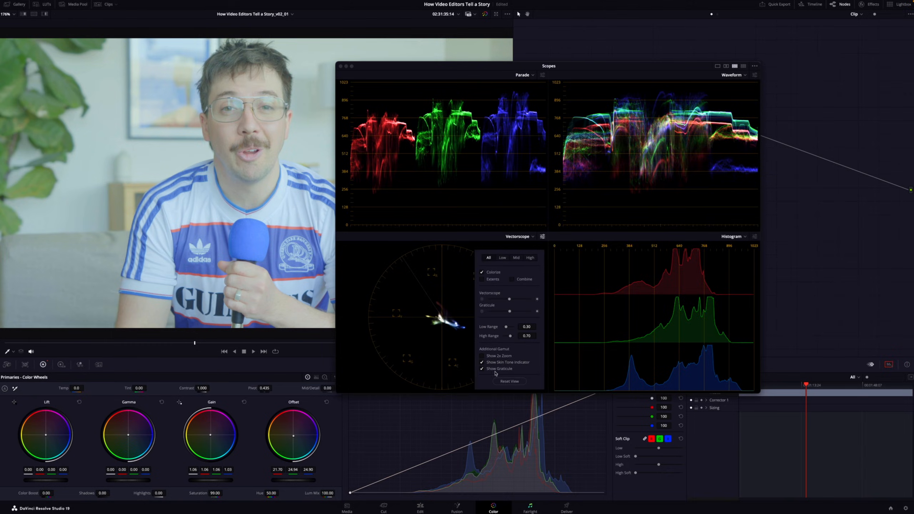
left_click(467, 317)
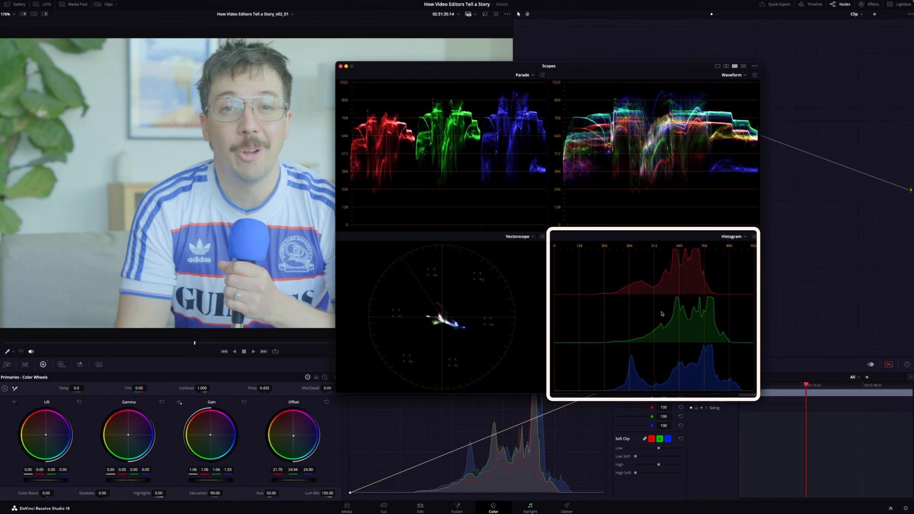
Step: Lower the overall Lift to -0.15 and raise the Shadows
mouse_move(39, 484)
left_mouse_down()
mouse_move(31, 484)
mouse_move(72, 483)
mouse_move(35, 483)
left_mouse_up()
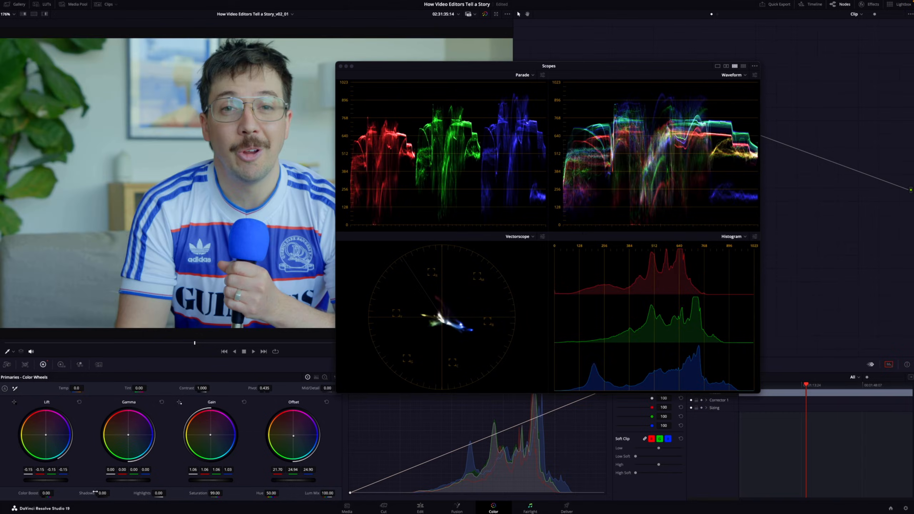
mouse_move(103, 493)
left_mouse_down()
mouse_move(92, 493)
mouse_move(112, 494)
left_mouse_up()
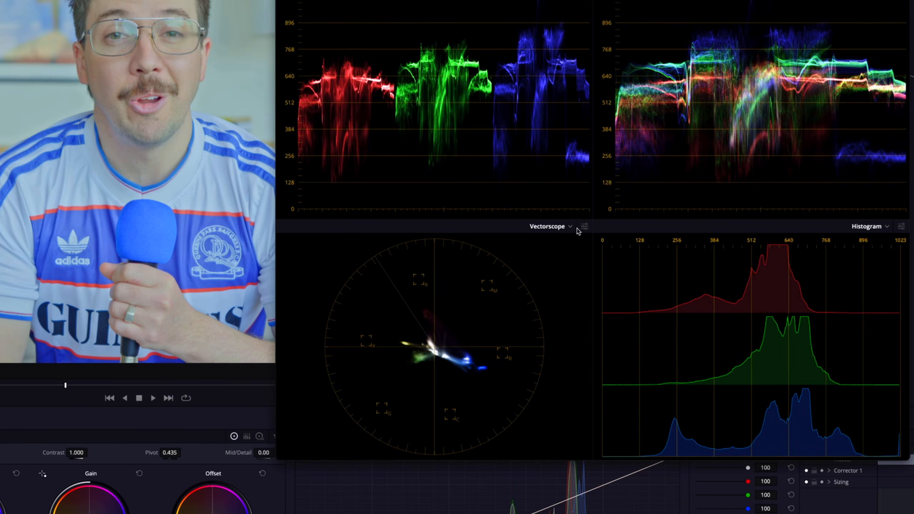
Step: Switch the vectorscope pane to the CIE Chromaticity scope
left_click(570, 227)
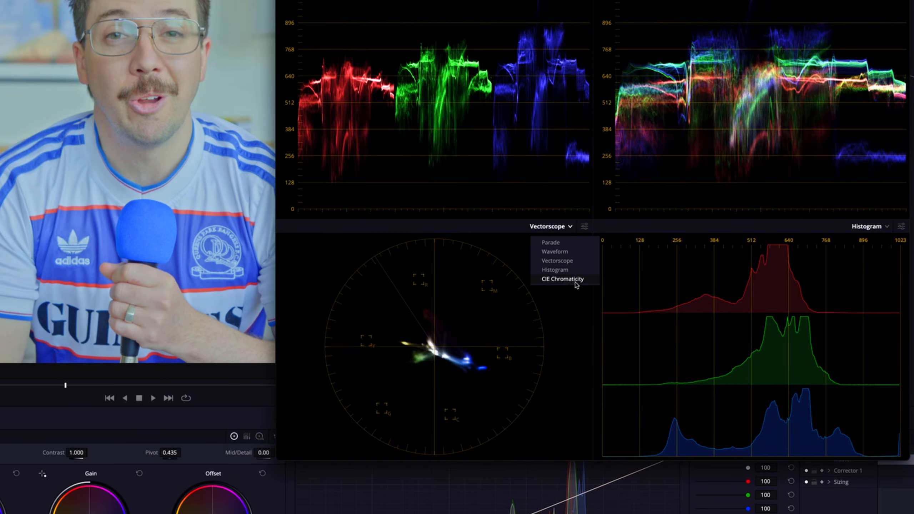
left_click(576, 283)
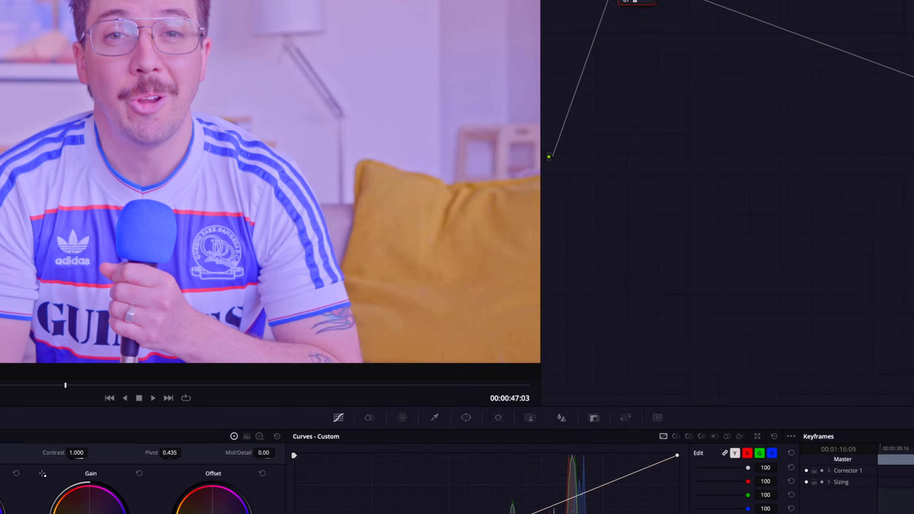
right_click(710, 215)
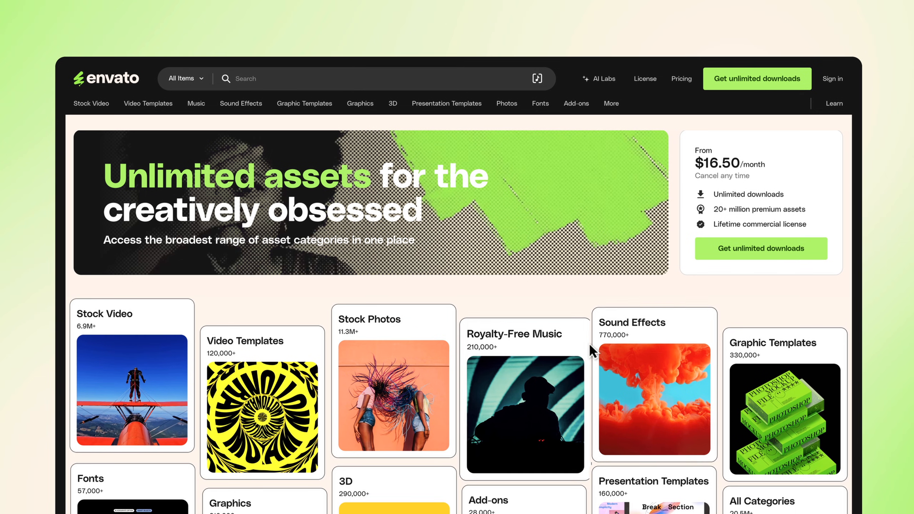
Step: On the Envato website, open the Stock Video category and browse the footage for "cinematic action"
left_click(149, 364)
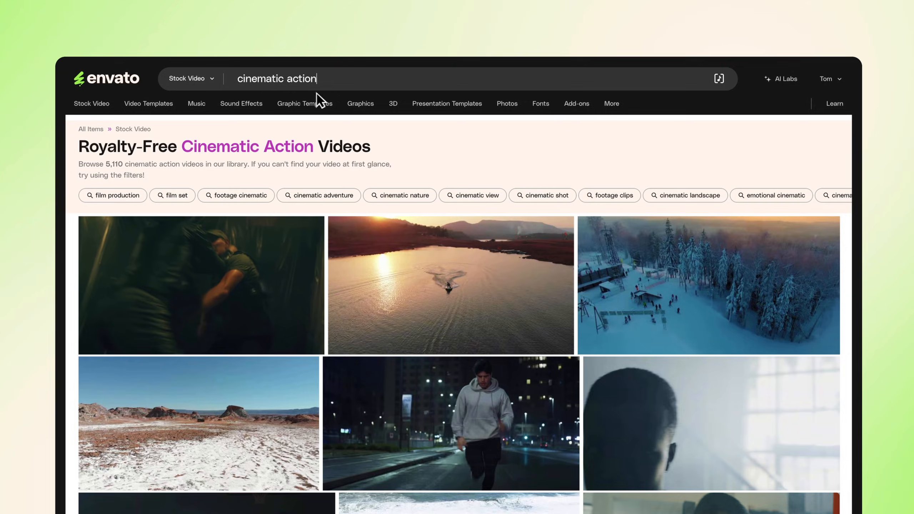
scroll(847, 280, "down", 3)
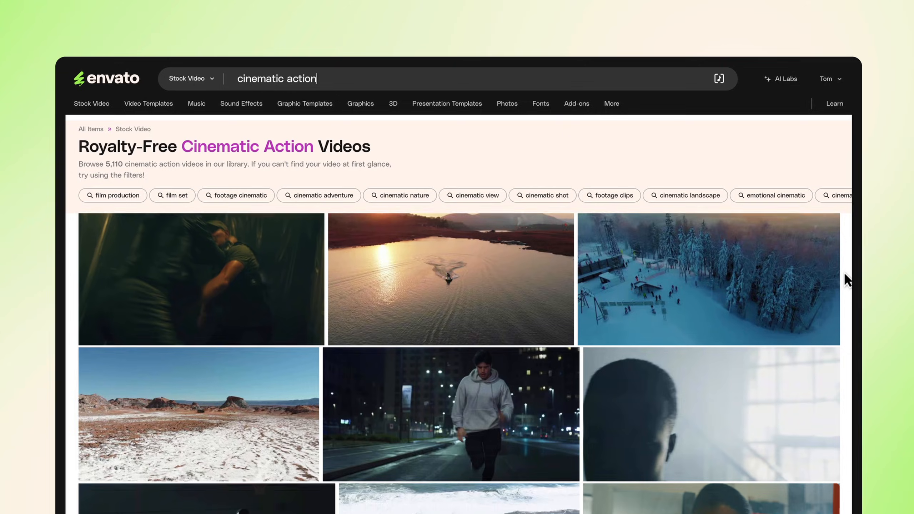
left_click(802, 427)
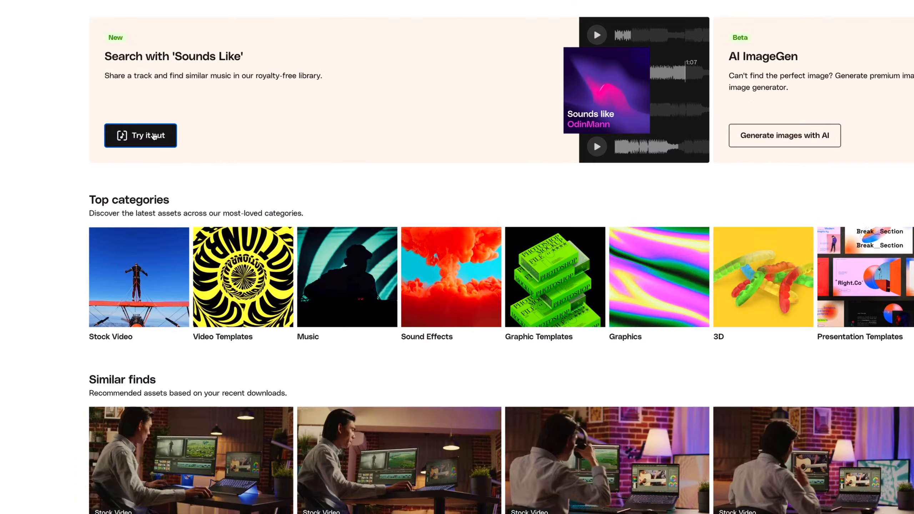
Step: Start a 'Sounds Like' music search on Envato and paste in the copied reference track
left_click(151, 135)
key("ctrl+v")
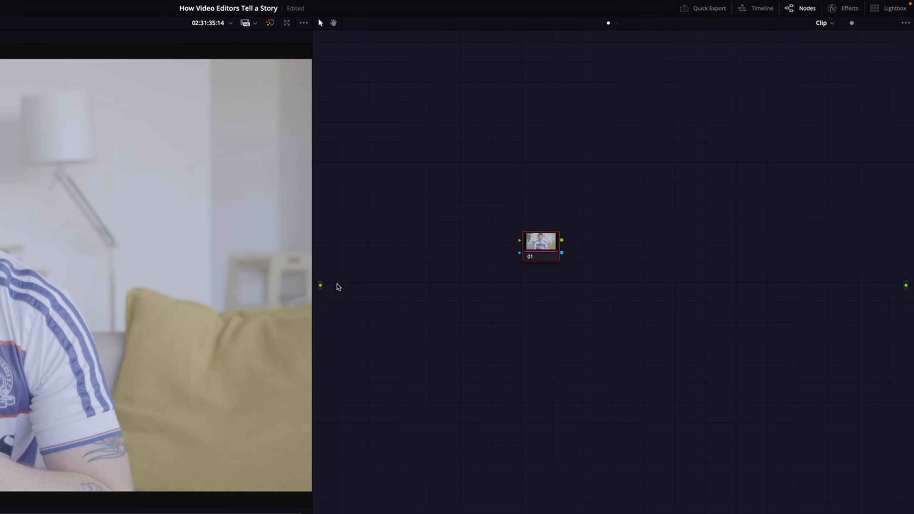
Step: In DaVinci Resolve, connect the source to node 01's input and node 01's output to the graph's final output
left_click_drag(538, 246, 521, 240)
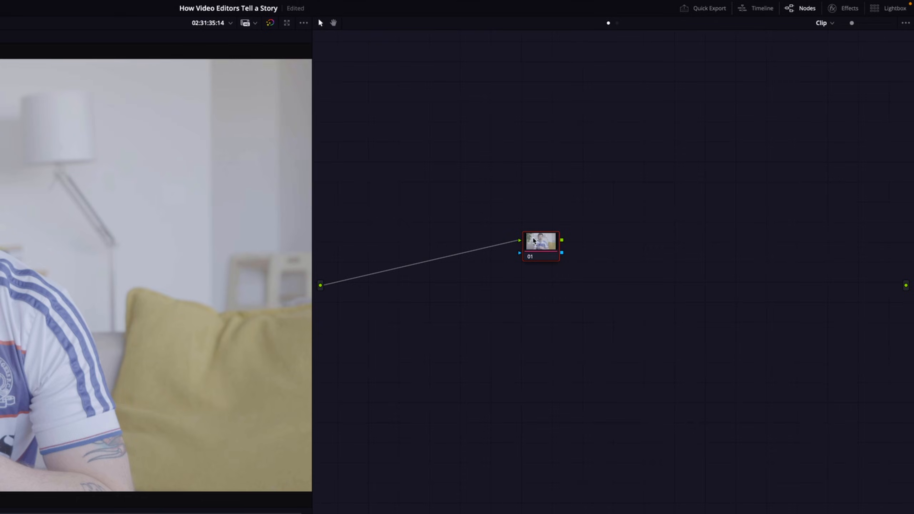
left_click_drag(761, 330, 906, 285)
left_click_drag(530, 252, 529, 255)
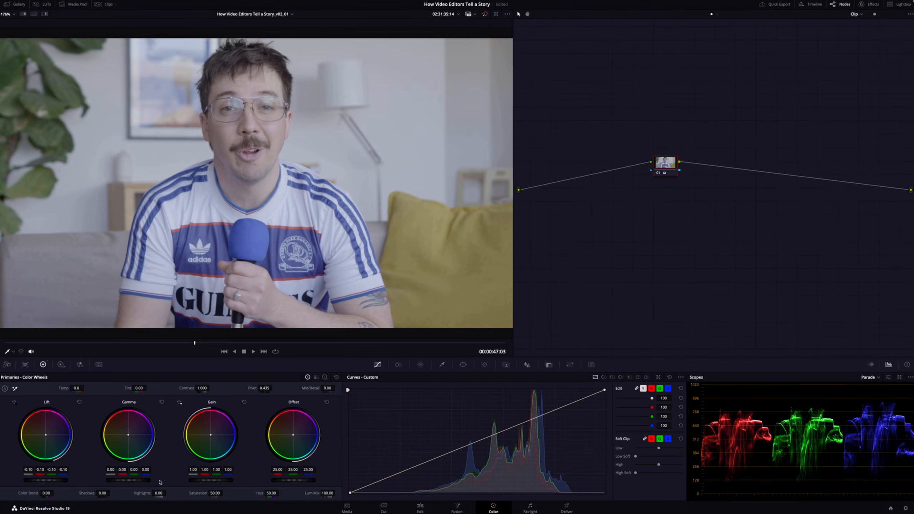
Step: Set node 01's overall Gain to 1.14, Lift to -0.13 and Gamma to -0.03
left_click_drag(217, 481, 230, 481)
left_click_drag(68, 481, 37, 482)
left_click_drag(142, 481, 139, 481)
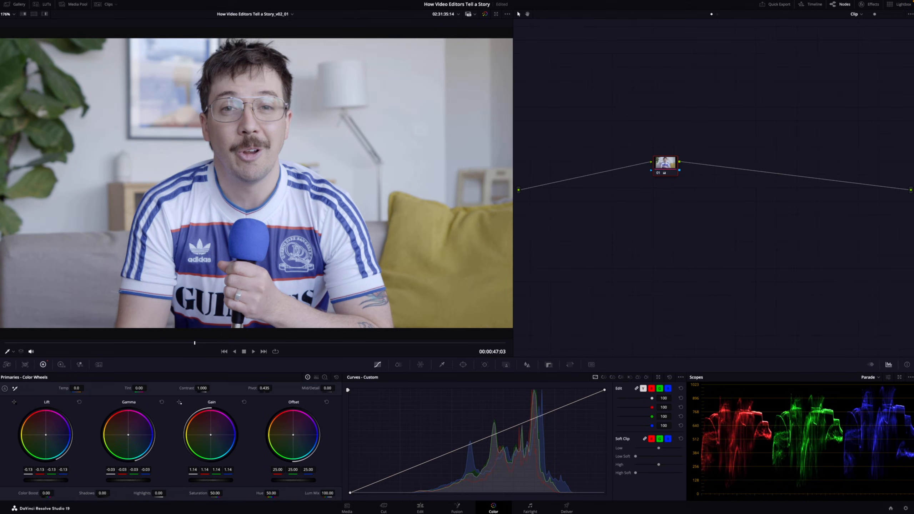
Step: Set Saturation to 99.60, Contrast to 1.200, Pivot to 0.485, Shadows to -13, Highlights to 6 and Color Boost to 17.50
left_click_drag(215, 493, 248, 493)
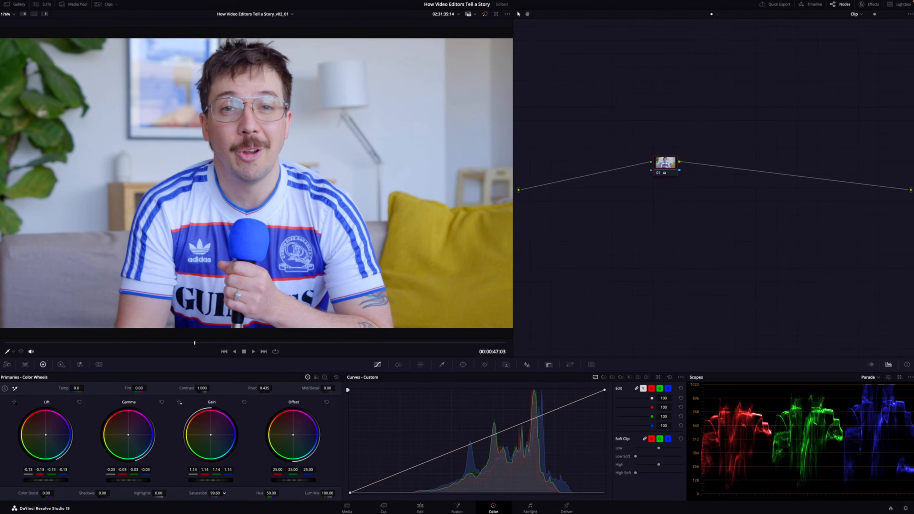
left_click_drag(212, 386, 273, 388)
left_click_drag(103, 494, 92, 493)
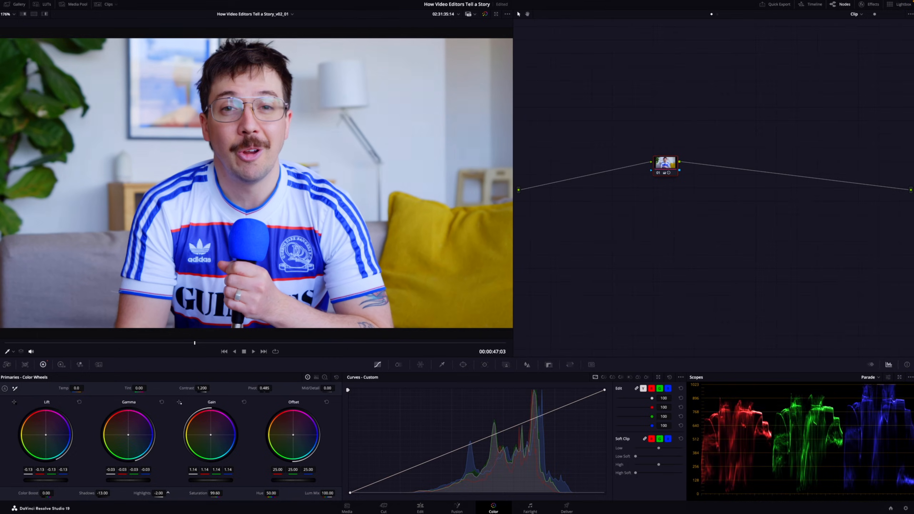
left_click_drag(52, 494, 62, 494)
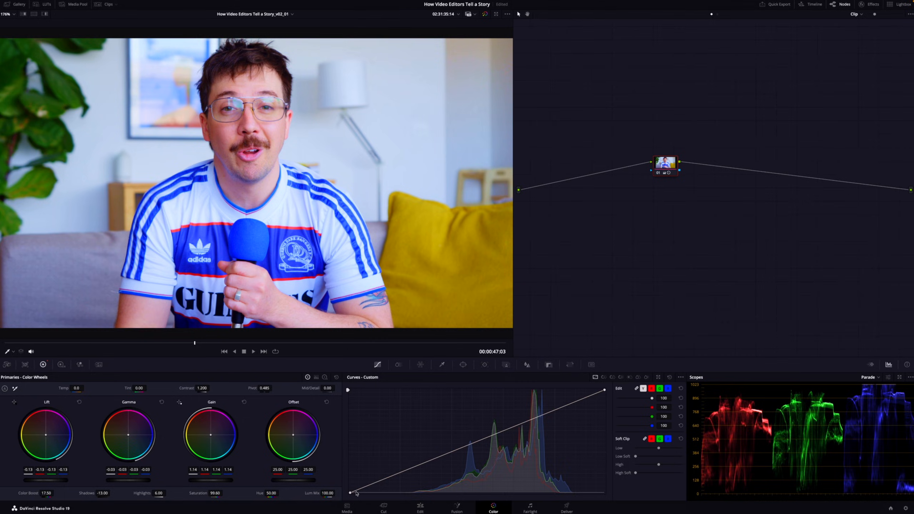
Step: Pull the custom curve's black and white points slightly inward and add a control point in the darker tones
left_click_drag(349, 494, 365, 496)
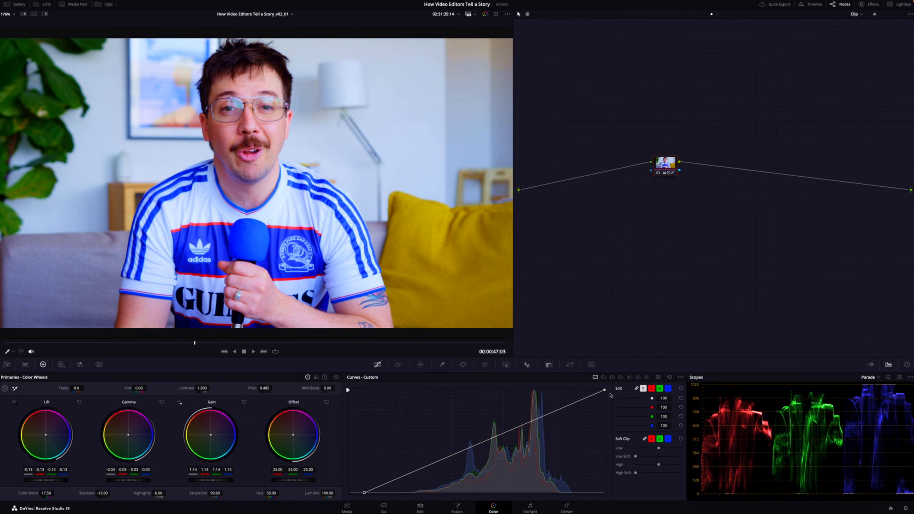
left_click_drag(605, 391, 598, 392)
left_click(439, 461)
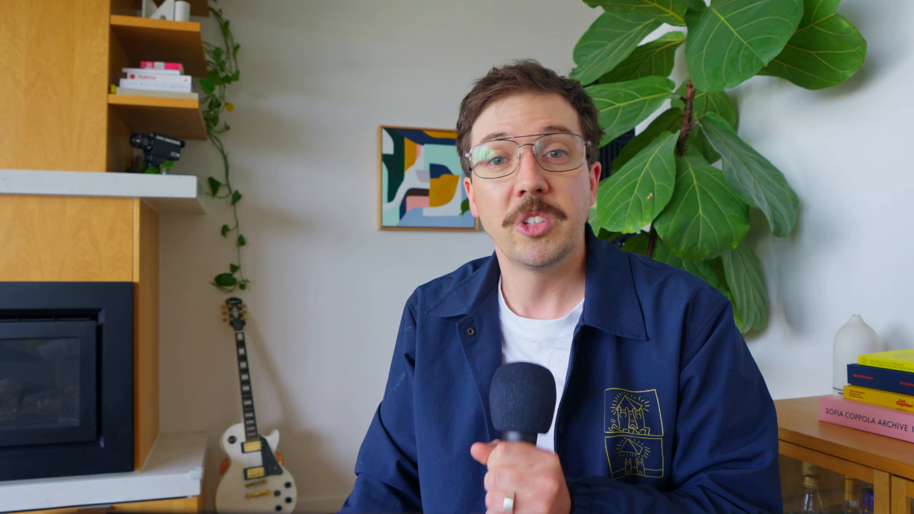
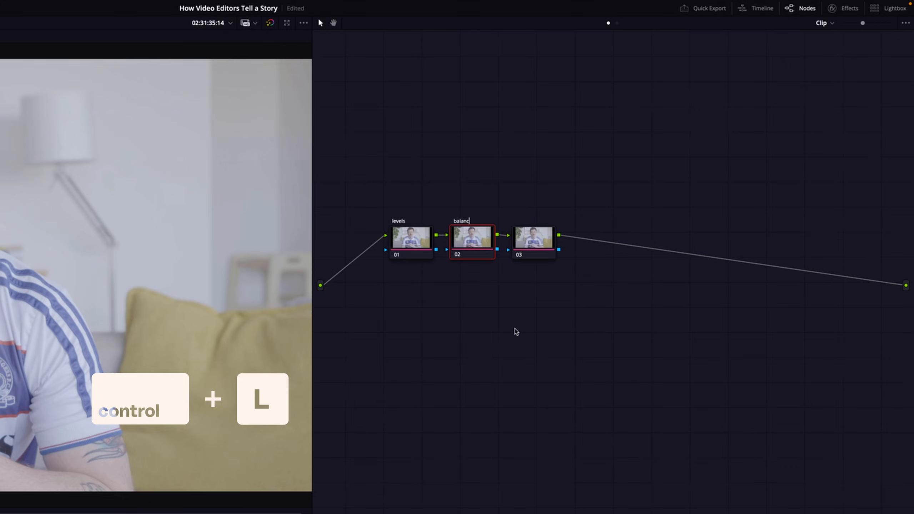
Step: Label the third node "look"
left_click(536, 237)
key("ctrl+l")
type("look")
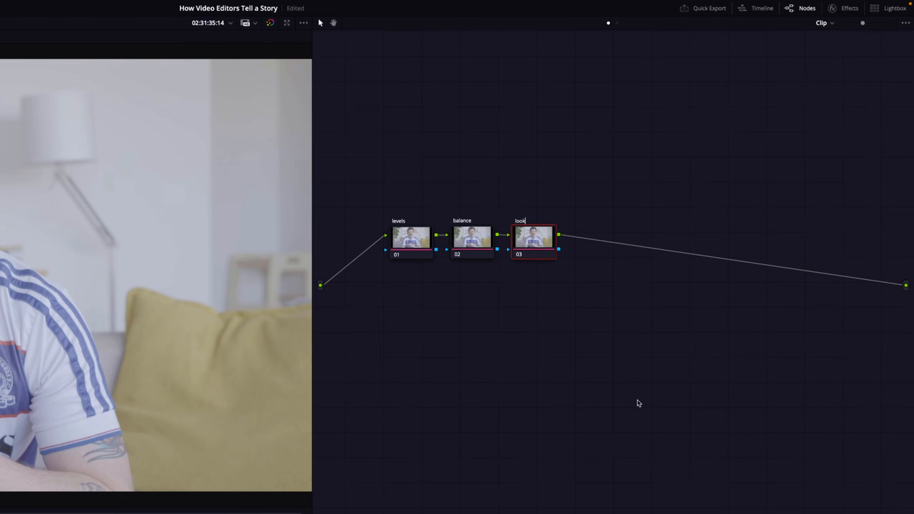
key("Return")
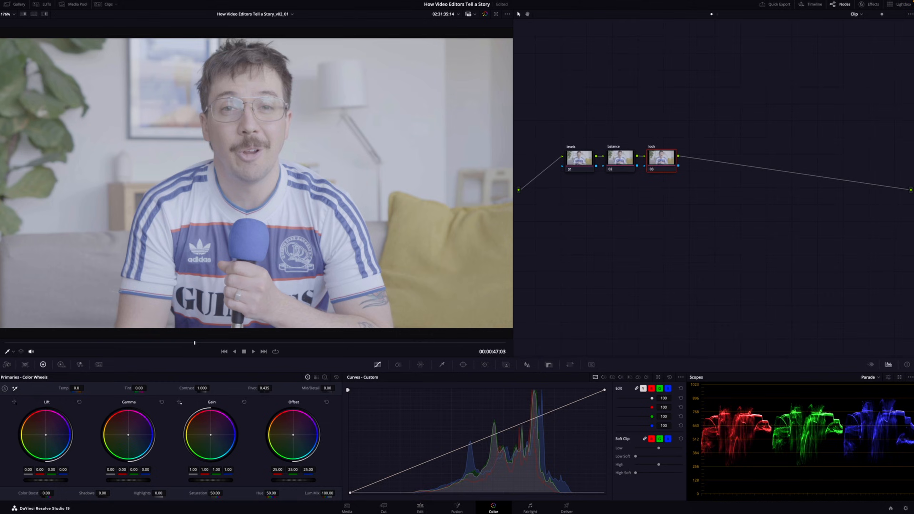
Step: On the levels node, set the overall Lift to -0.15, Gamma to -0.03, Gain to 1.14 and Offset to 23.80
left_click(580, 159)
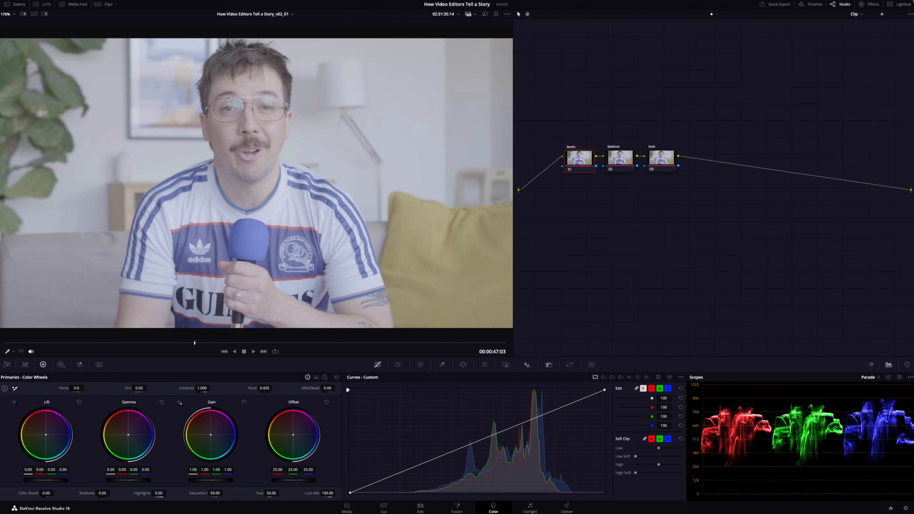
left_click_drag(60, 485, 43, 485)
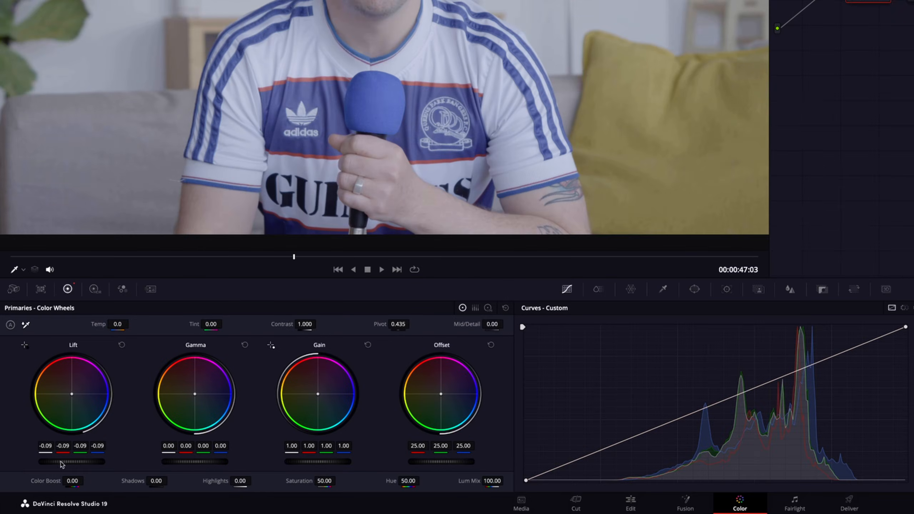
left_click_drag(322, 463, 318, 466)
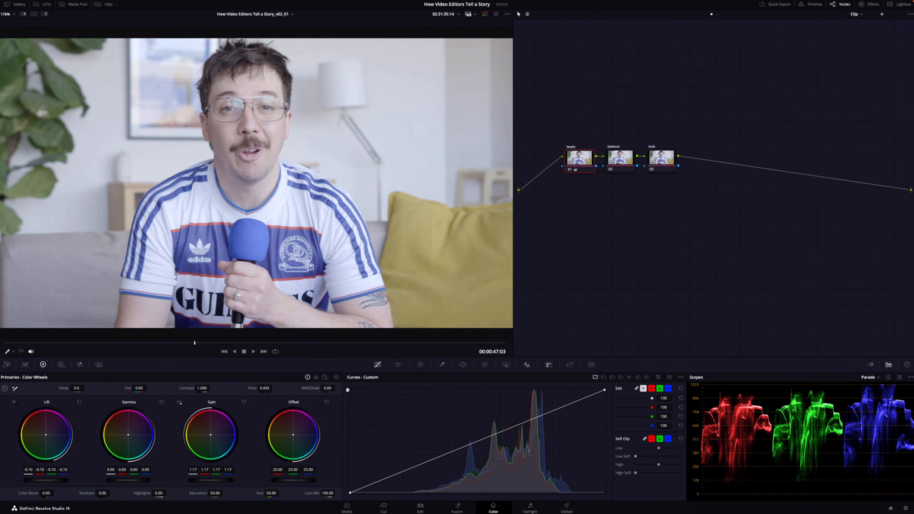
left_click_drag(61, 481, 56, 482)
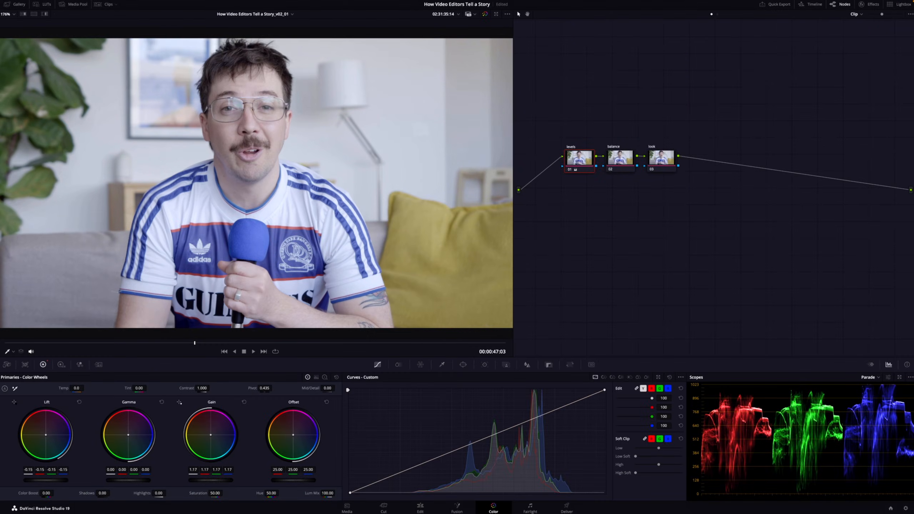
left_click_drag(215, 485, 211, 485)
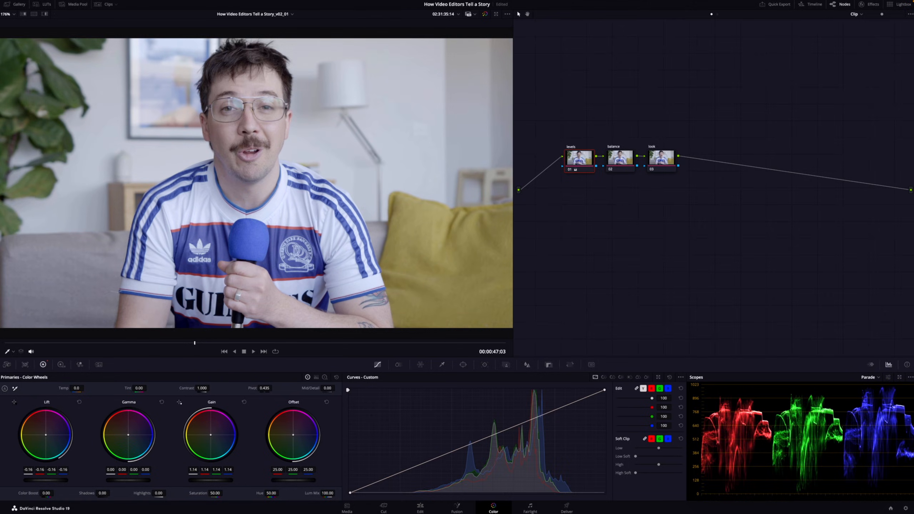
left_click_drag(149, 481, 139, 481)
left_click_drag(49, 485, 50, 485)
left_click_drag(307, 485, 306, 485)
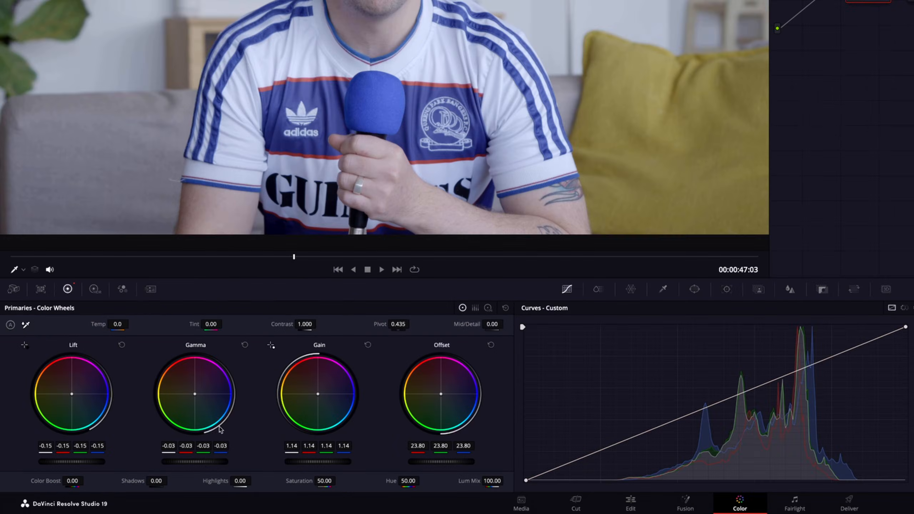
Step: Set the levels node's Highlights to 5, Shadows to -4.50, Contrast to 1.210 and Pivot to 0.640
left_click_drag(167, 494, 168, 494)
left_click_drag(252, 482, 238, 481)
left_click_drag(156, 481, 143, 481)
left_click_drag(319, 324, 319, 324)
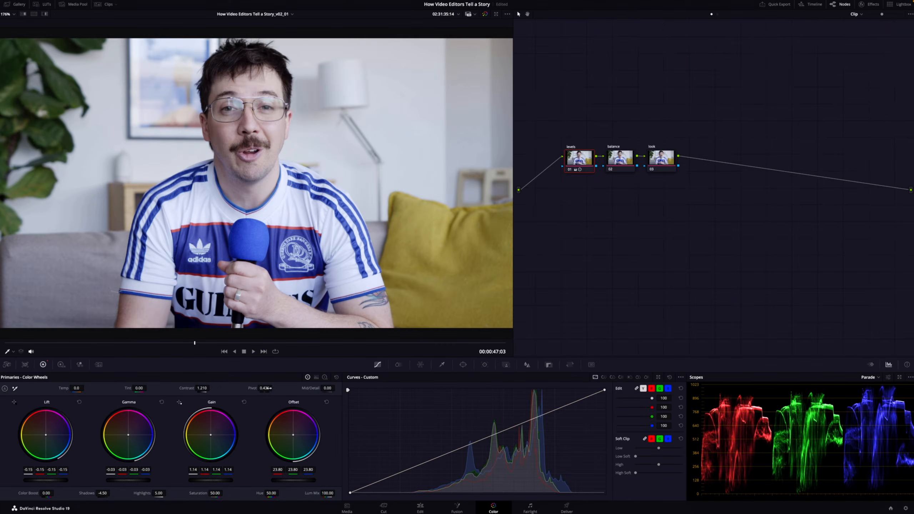
left_click_drag(270, 388, 269, 389)
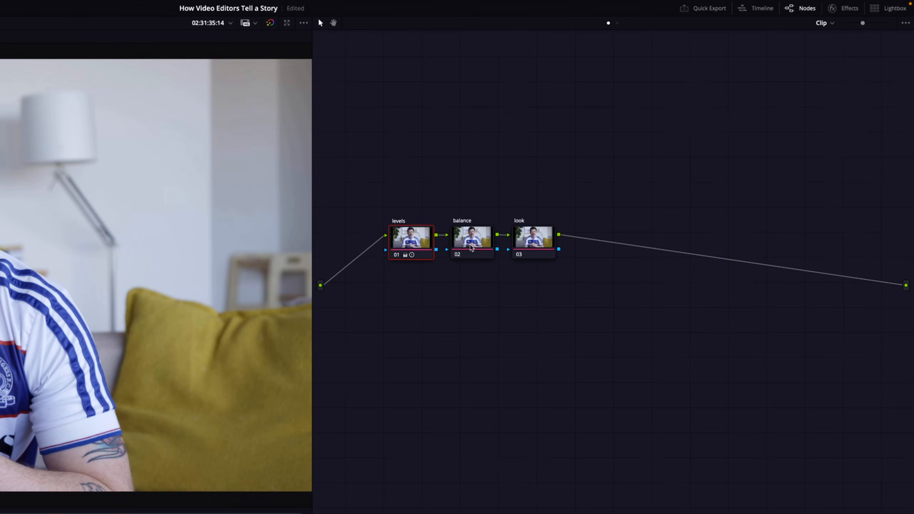
Step: On the balance node, set Saturation to 98.60, Temp to 260 and Tint to 1.50
left_click(471, 248)
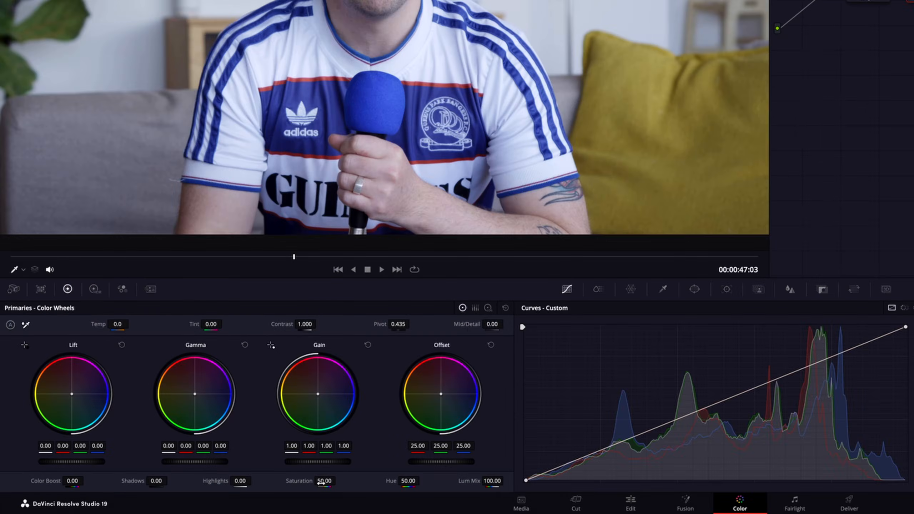
left_click_drag(339, 481, 338, 481)
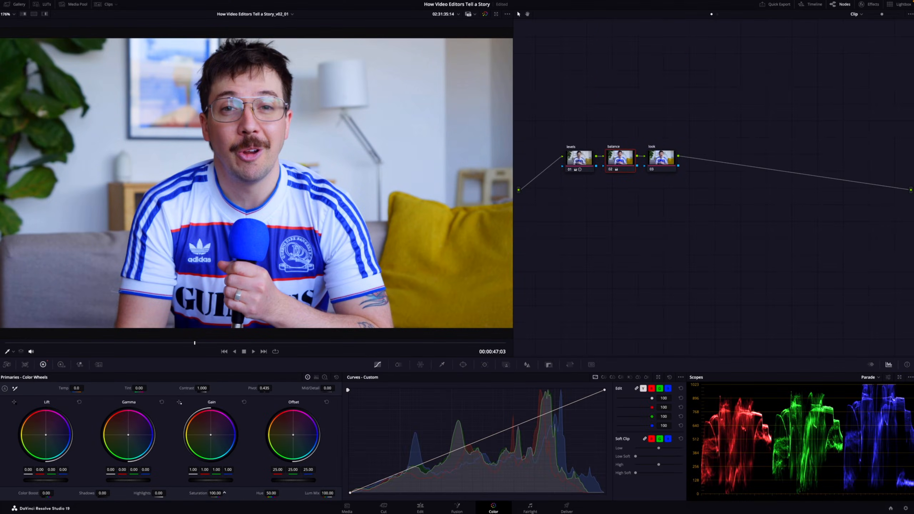
left_click_drag(224, 492, 225, 492)
left_click_drag(79, 388, 148, 388)
left_click_drag(86, 389, 86, 389)
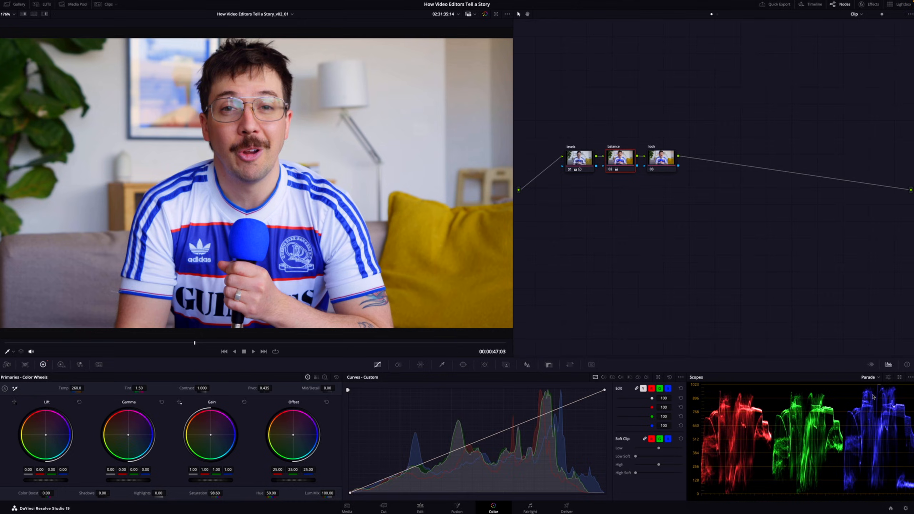
Step: Disable the balance node and enable it again to compare the image before and after
key("super+d")
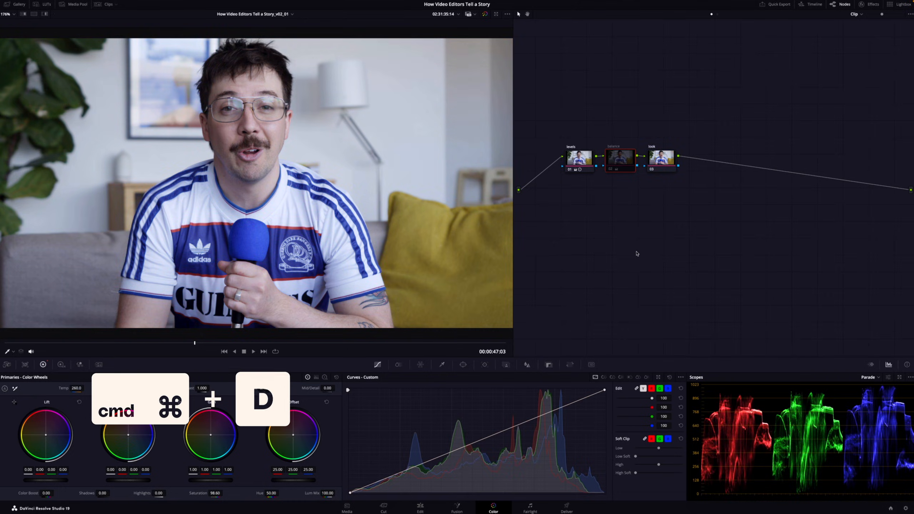
key("super+d")
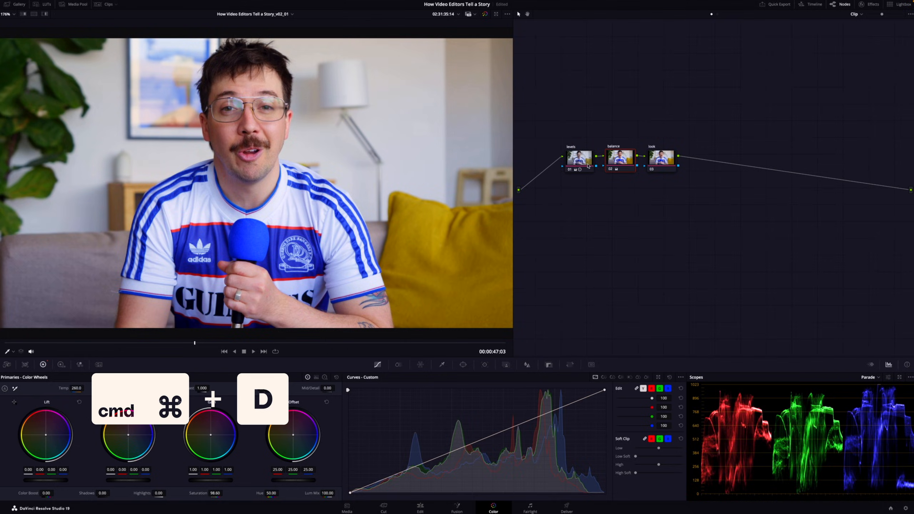
Step: Lower the levels node's overall Offset to 22.75
left_click(594, 169)
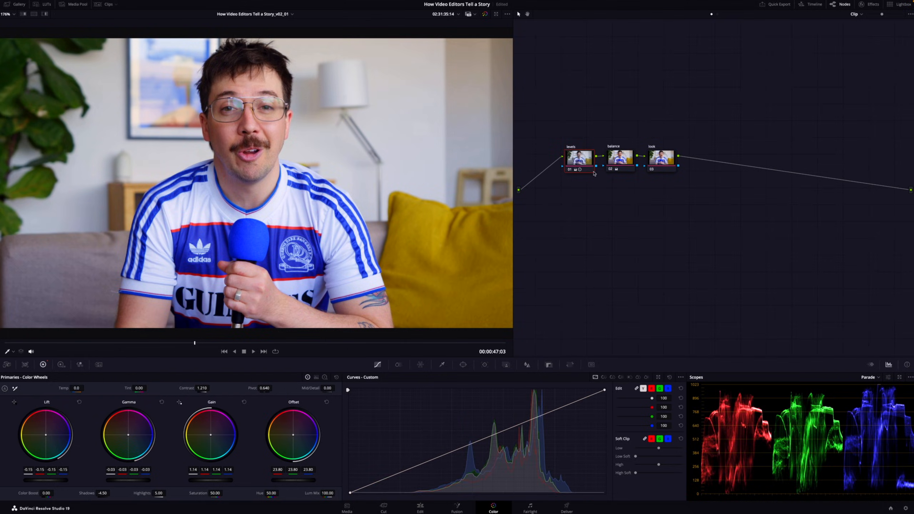
left_click_drag(297, 482, 284, 482)
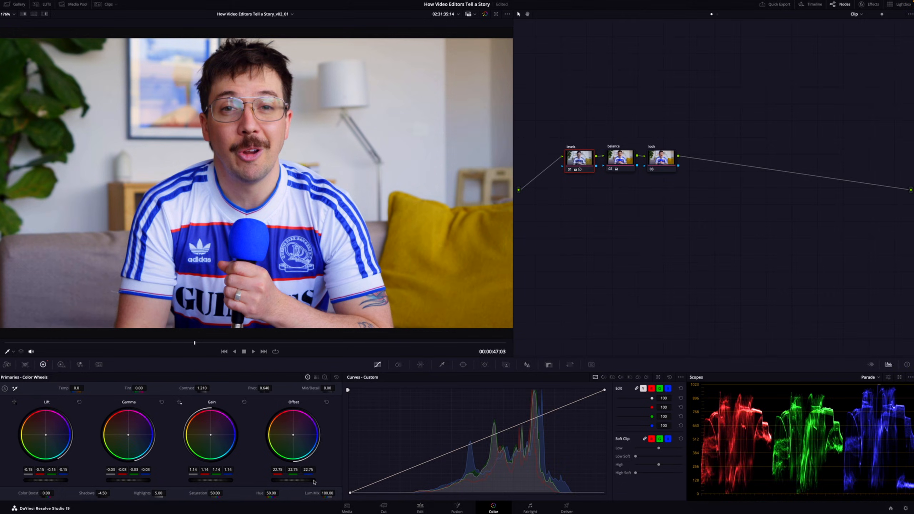
Step: Adjust the levels node to Gain 1.11, Lift -0.13 and Highlights 0.50
left_click_drag(220, 482, 197, 483)
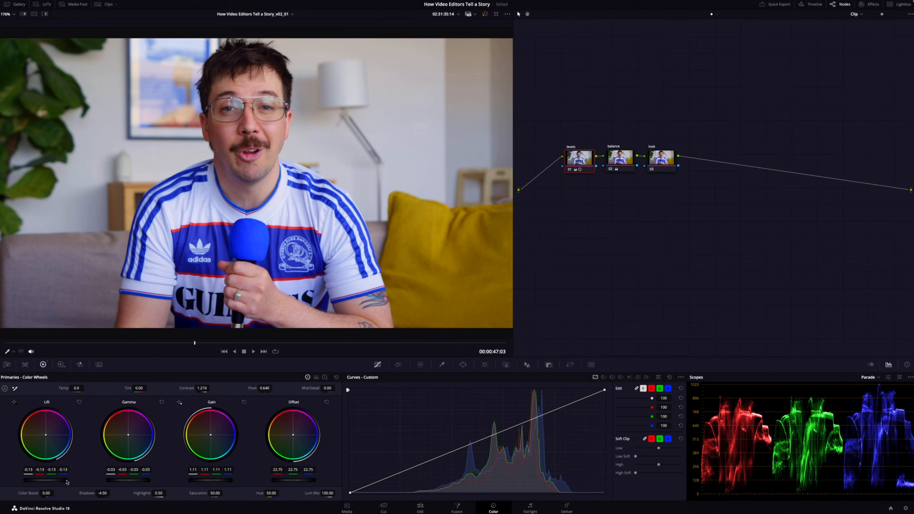
left_click_drag(54, 482, 67, 482)
Step: Try a color cast on the look node with blue-tinted Lift and orange-tinted Gain, and reset that node's grade
left_click(662, 158)
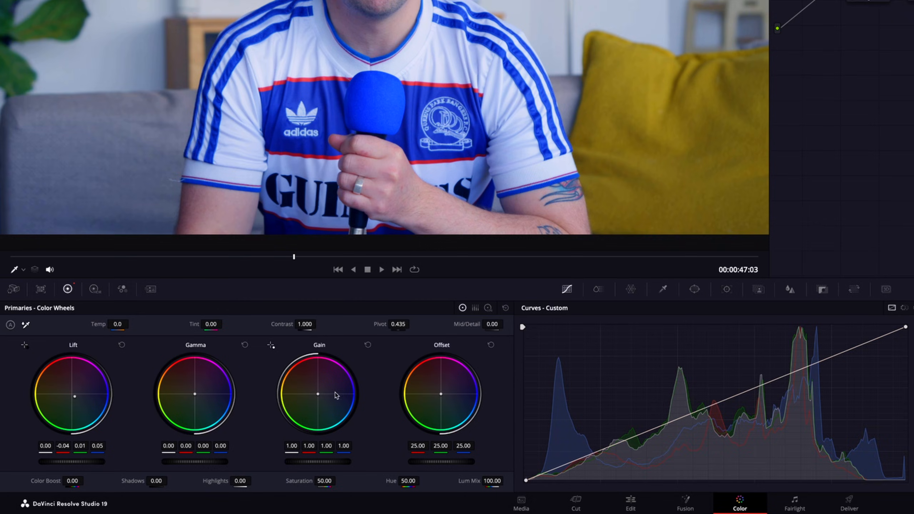
left_click_drag(318, 394, 286, 396)
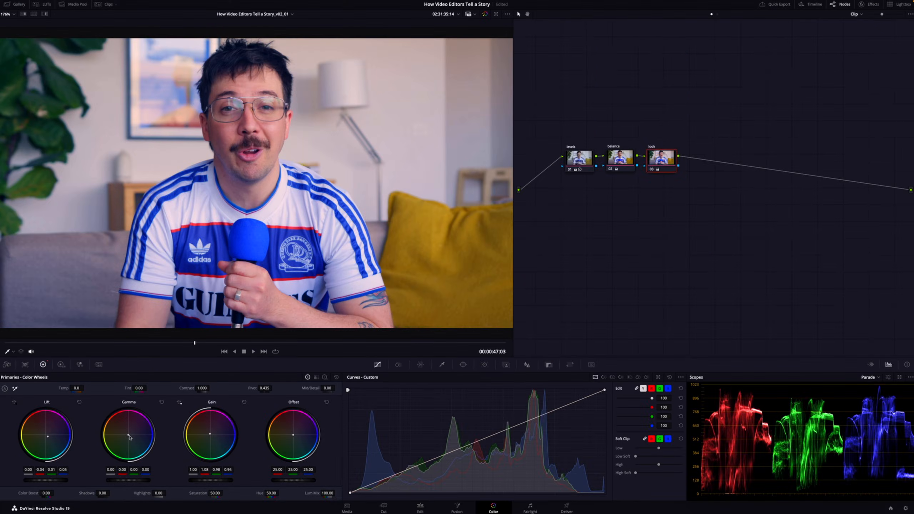
left_click_drag(130, 437, 129, 436)
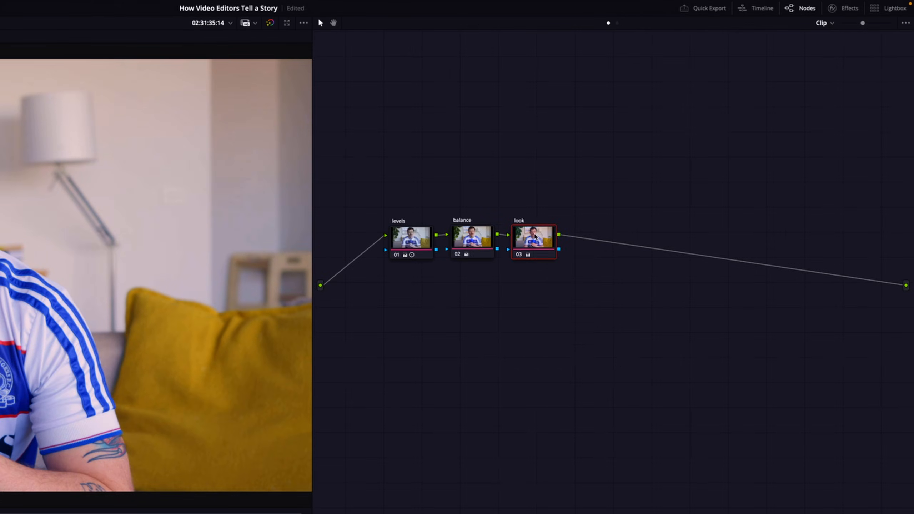
right_click(664, 157)
left_click(555, 241)
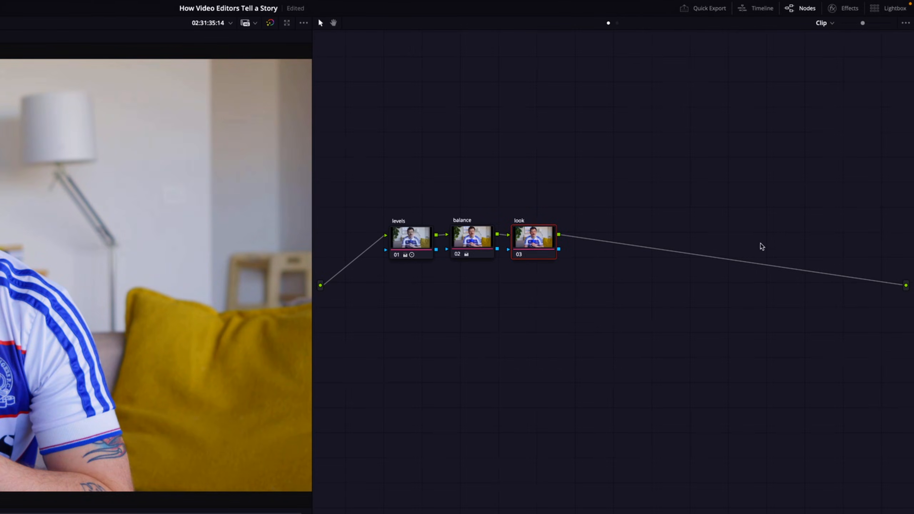
Step: Apply the Film Look Creator effect from Resolve FX Film Emulation to the look node
left_click(843, 10)
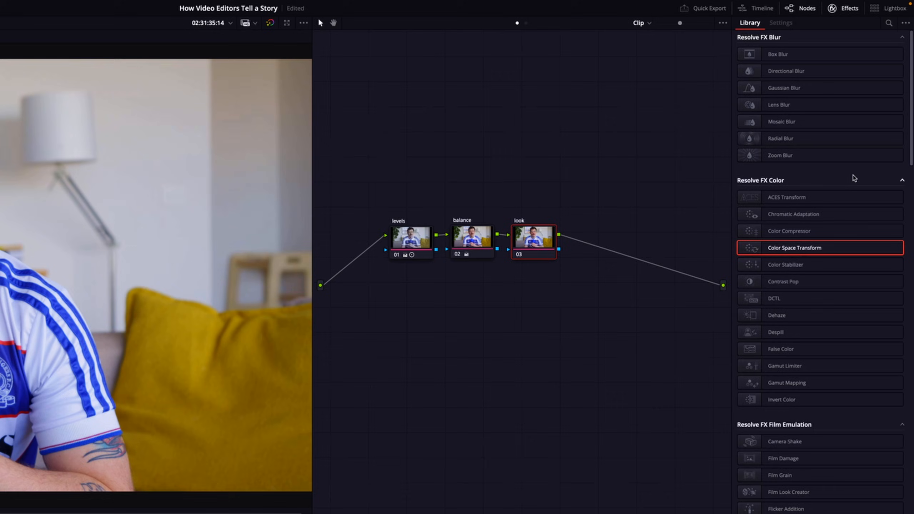
scroll(854, 176, "down", 2)
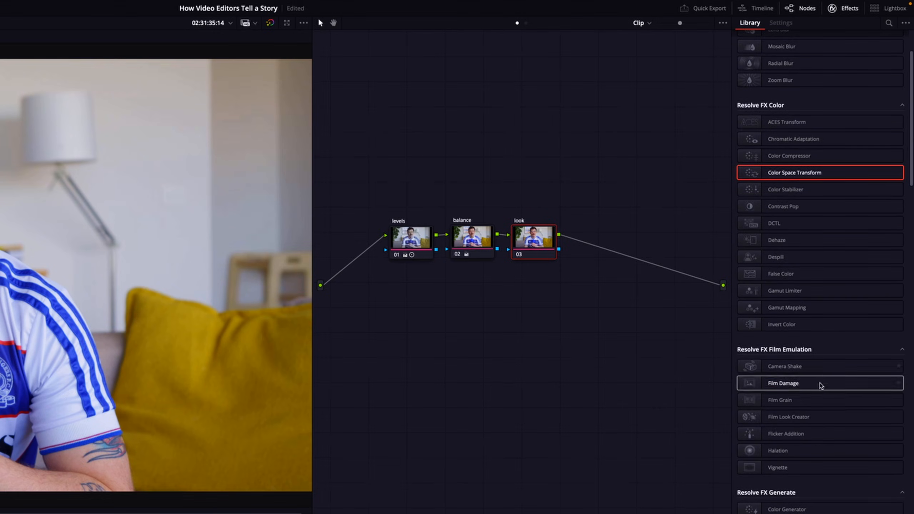
left_click_drag(806, 419, 544, 243)
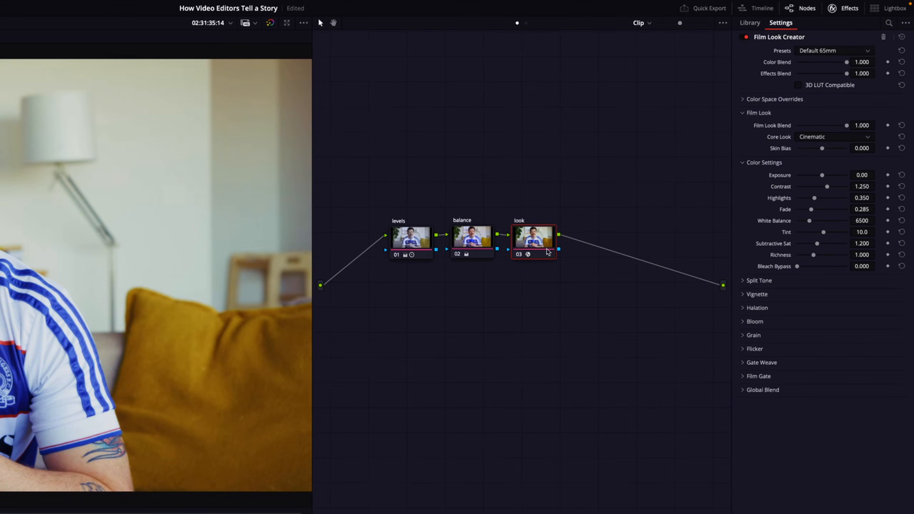
Step: Choose the Default 35mm preset for Film Look Creator and set its Core Look to Rochester
left_click(848, 51)
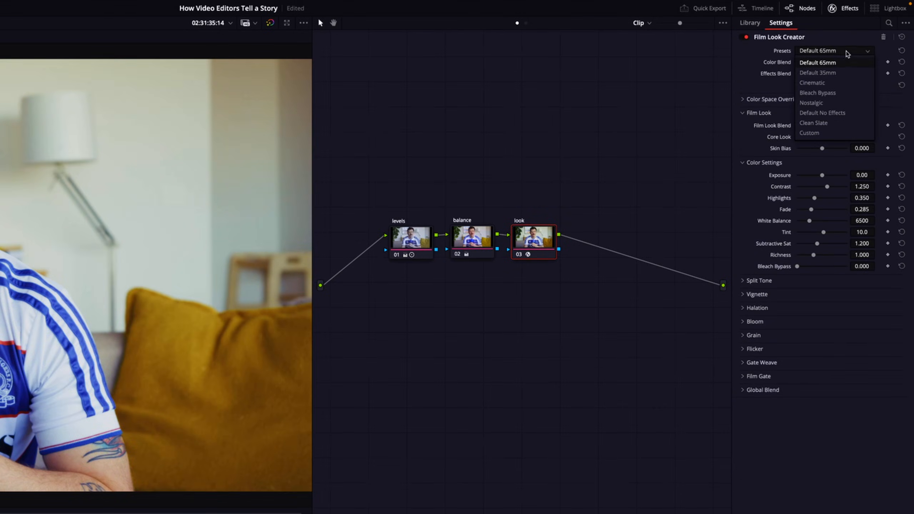
left_click(841, 73)
left_click(832, 140)
left_click(830, 162)
left_click(832, 137)
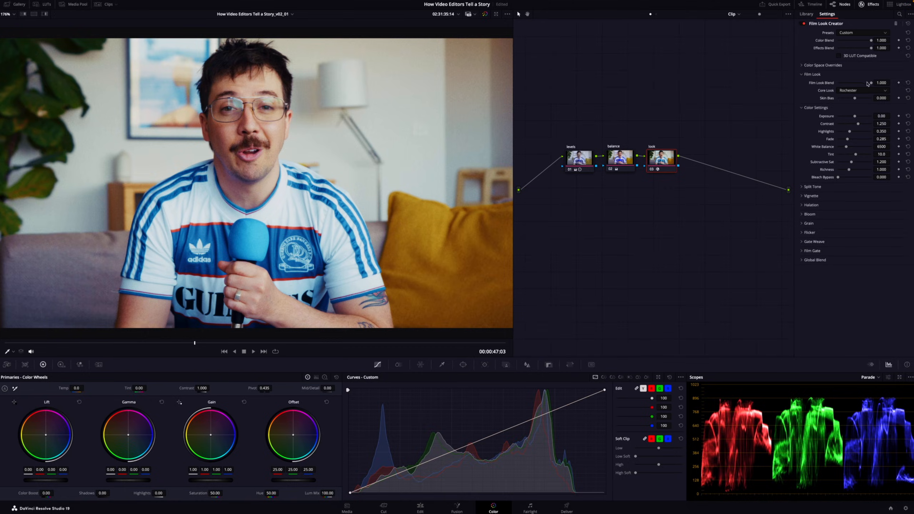
Step: Set Film Look Blend to 0.982, Exposure 0.05, Contrast 1.286, Highlights 0.312, Fade 0.422, Tint 20.7, Subtractive Sat 1.458, Richness 1.349, Bleach Bypass 0.165, Vignette Amount 0.605
left_click(868, 84)
left_click_drag(868, 83, 871, 83)
left_click_drag(855, 116, 854, 117)
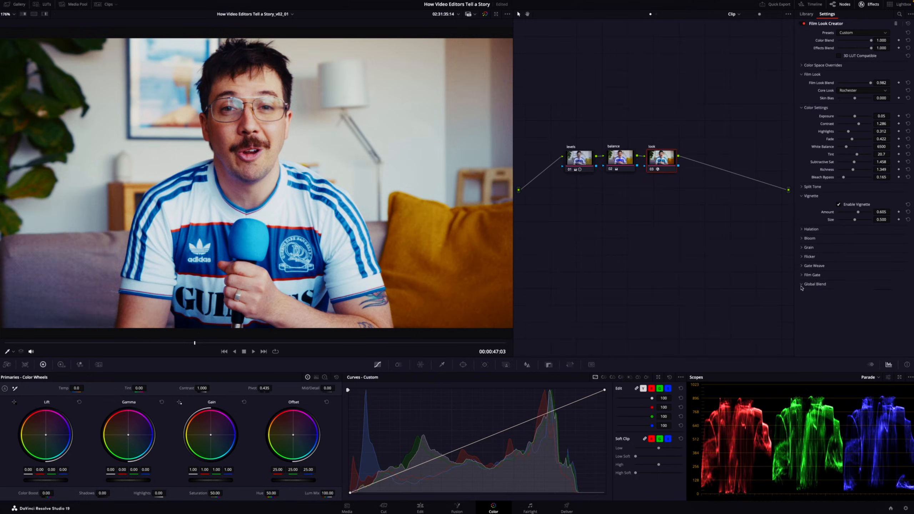
Step: Reduce the Film Look Creator's Global Blend to 0.706
left_click(802, 285)
mouse_move(871, 292)
left_mouse_down()
mouse_move(833, 295)
mouse_move(880, 292)
mouse_move(862, 289)
left_mouse_up()
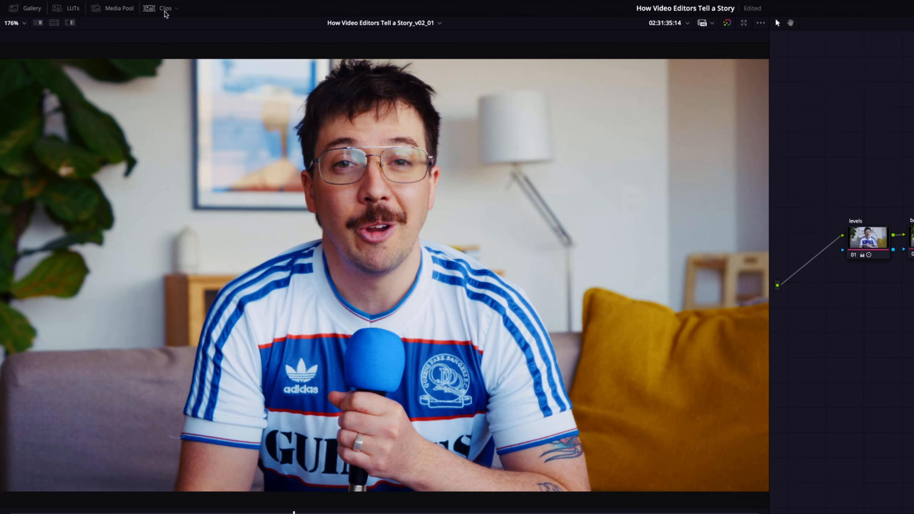
Step: Show the timeline's clip thumbnails and select clips 03 to 05
left_click(108, 3)
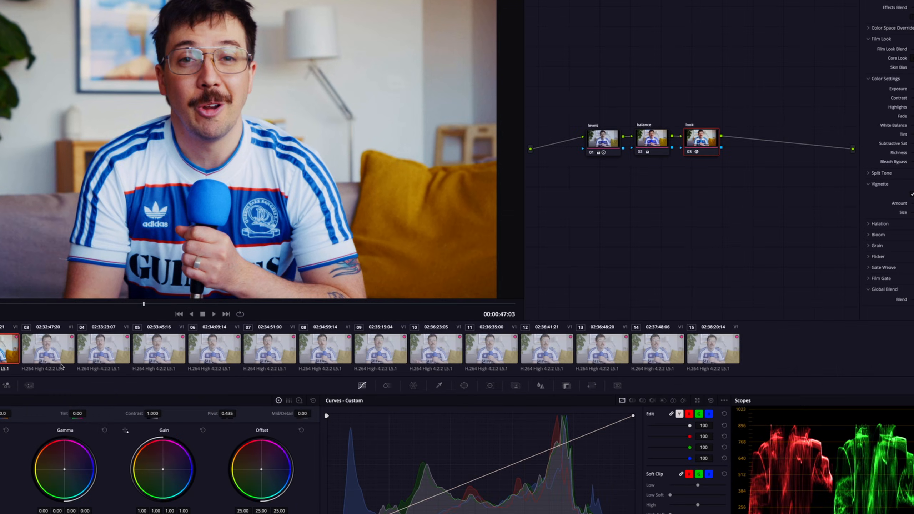
left_click_drag(731, 52, 571, 195)
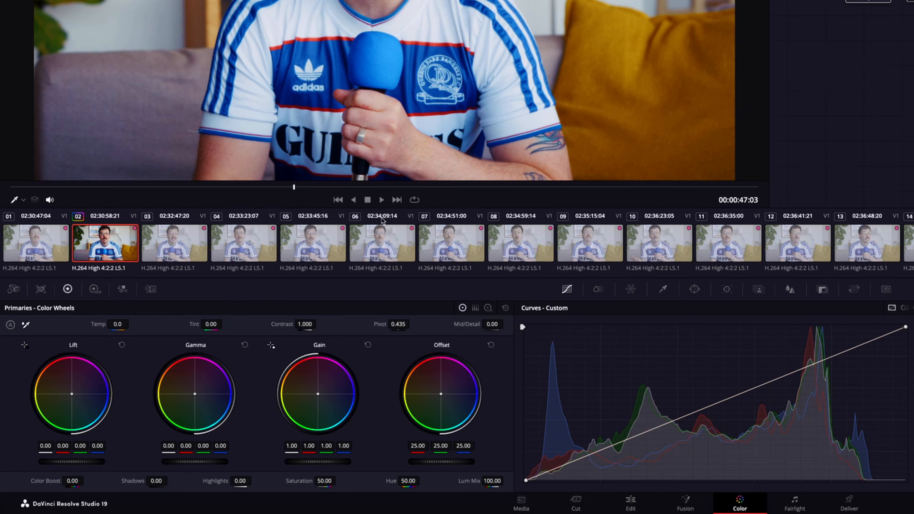
left_click(166, 252)
left_click(328, 250, "shift")
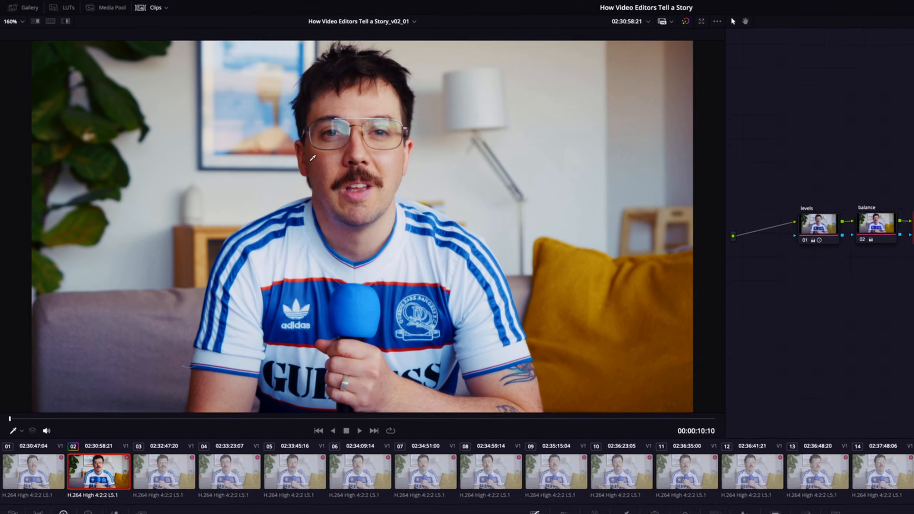
Step: Save two Gallery stills of clip 02, labelled "cinematic" for the version with the look and "standard" for the one without it
right_click(229, 115)
key("Escape")
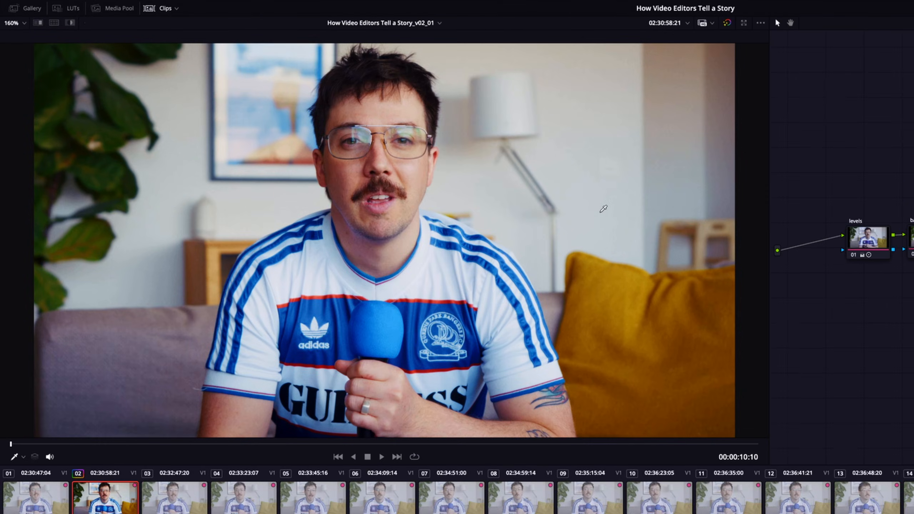
left_click(41, 12)
right_click(611, 260)
left_click(634, 264)
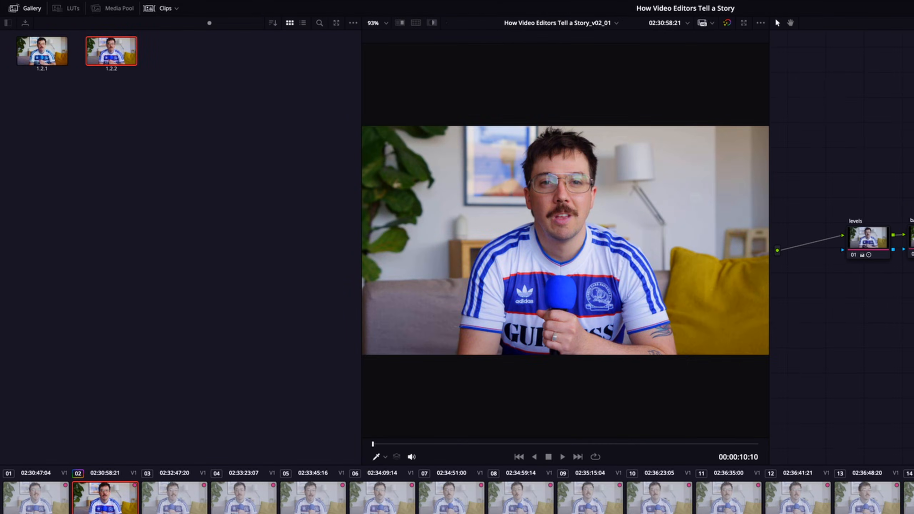
type("cinematic")
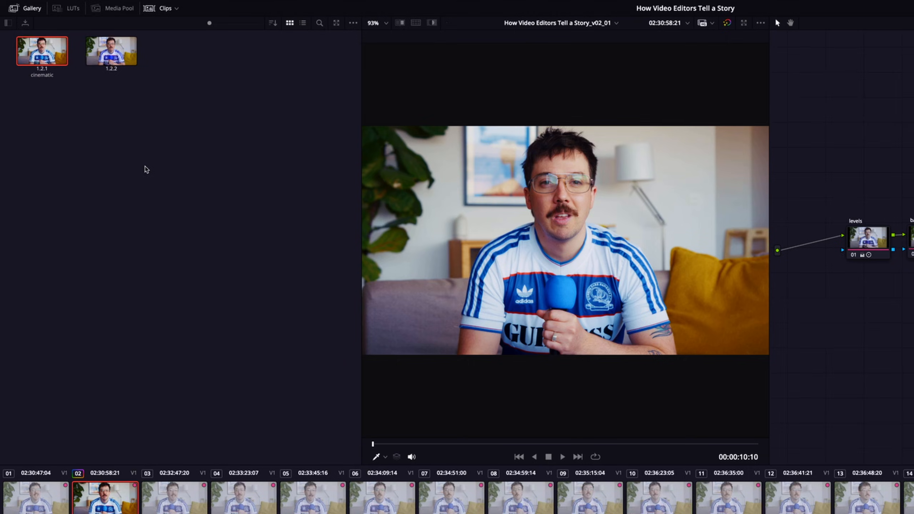
type("standard")
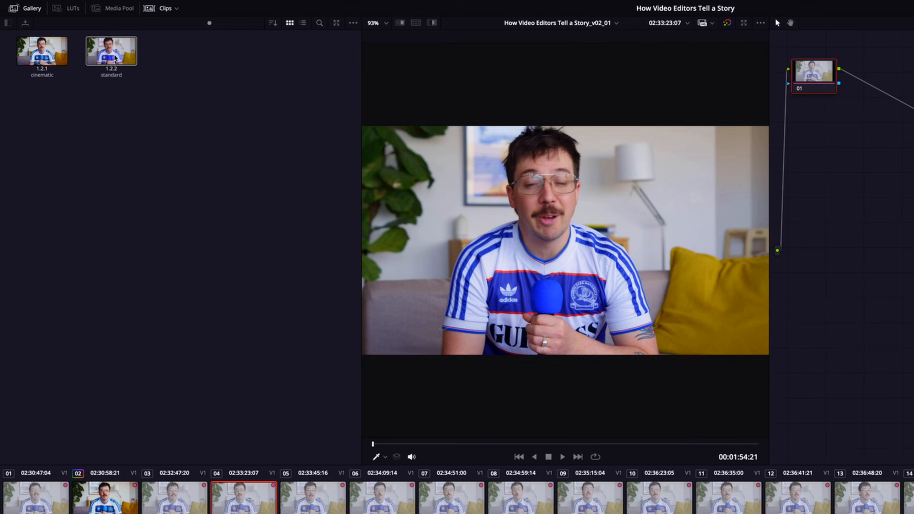
Step: Apply the grade of the "cinematic" still to clip 04
right_click(53, 56)
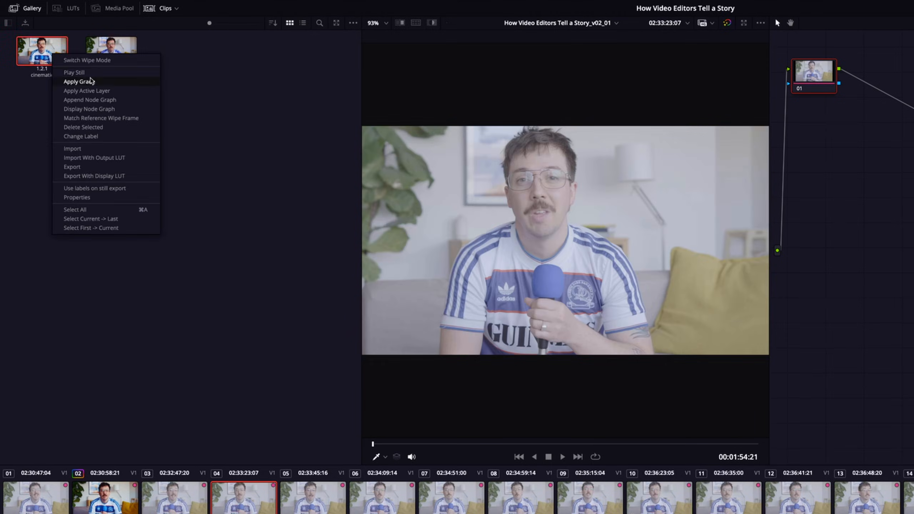
left_click(90, 78)
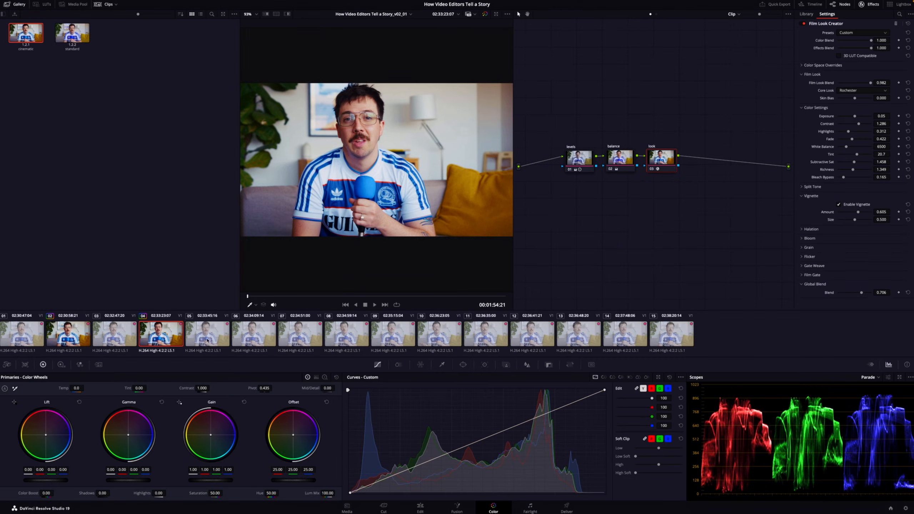
Step: Select the ungraded clips 01, 03 and 05 to 15 together and apply the "cinematic" still's grade to them
left_click(208, 340)
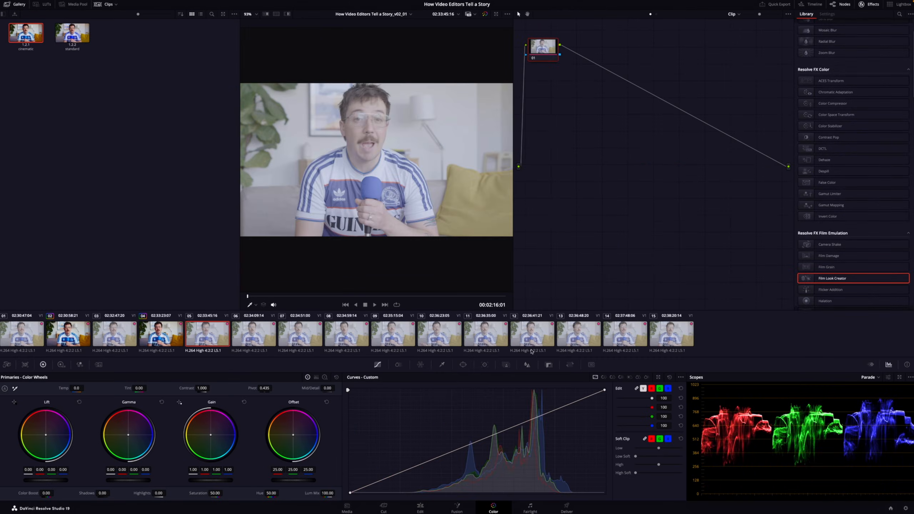
left_click(670, 329, "shift")
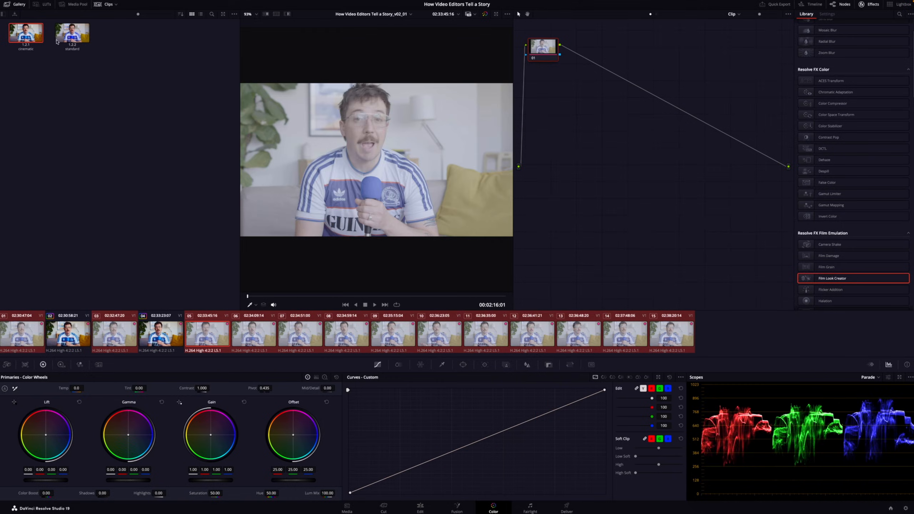
right_click(30, 39)
left_click(60, 56)
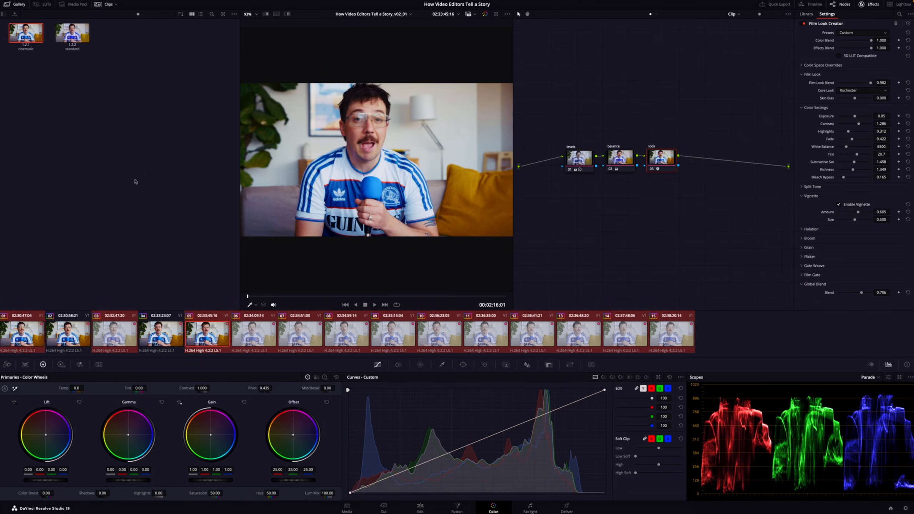